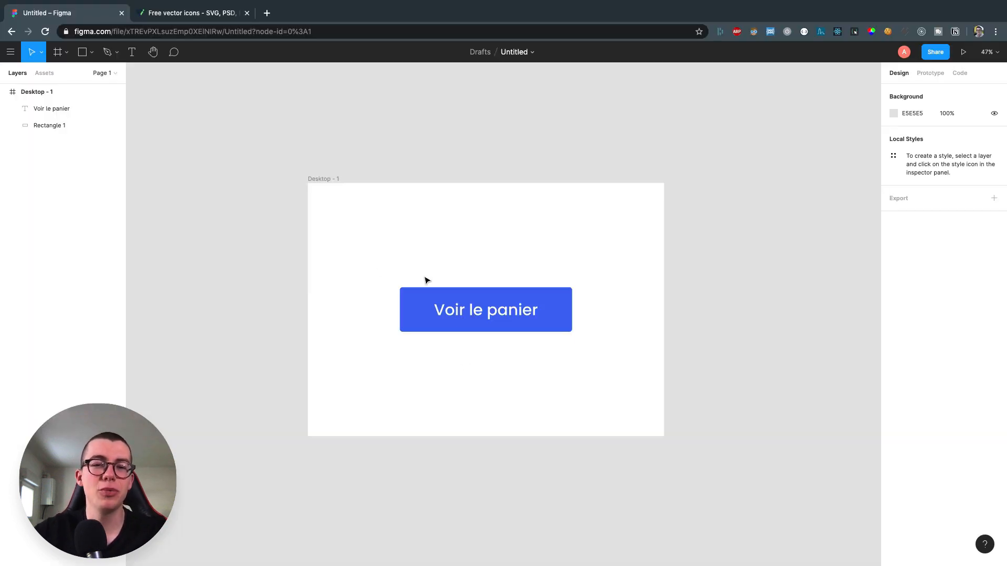
pyautogui.moveTo(394, 263); pyautogui.dragTo(564, 377)
pyautogui.click(575, 386)
pyautogui.click(554, 315)
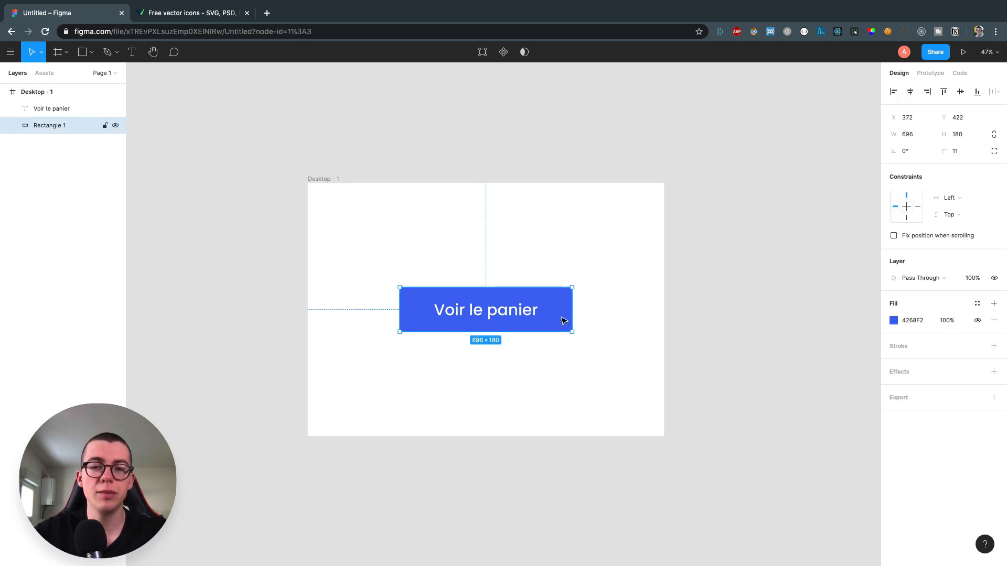
pyautogui.click(466, 311)
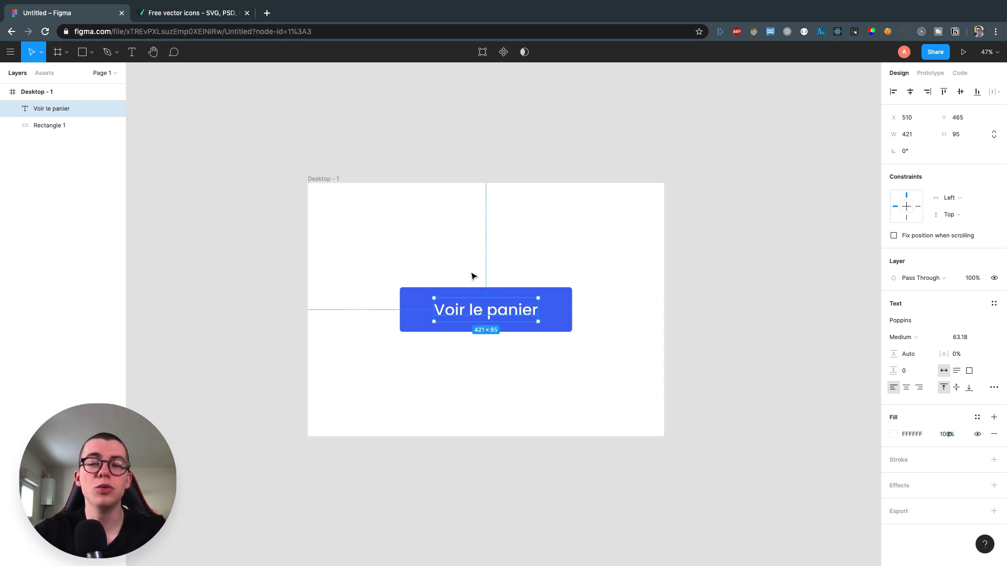
# Switch to Flaticon and search its icons for "cart"
pyautogui.click(179, 18)
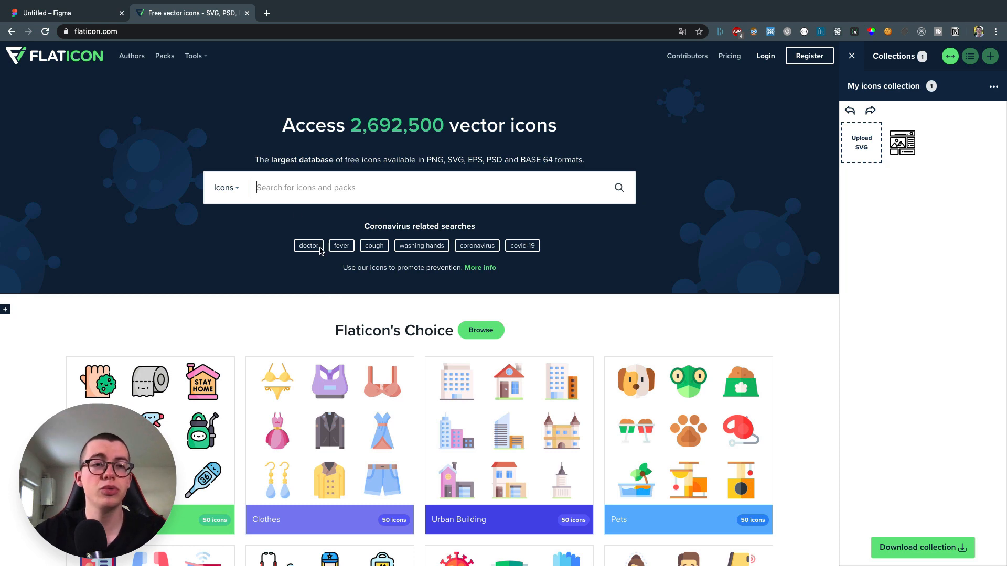
pyautogui.click(61, 12)
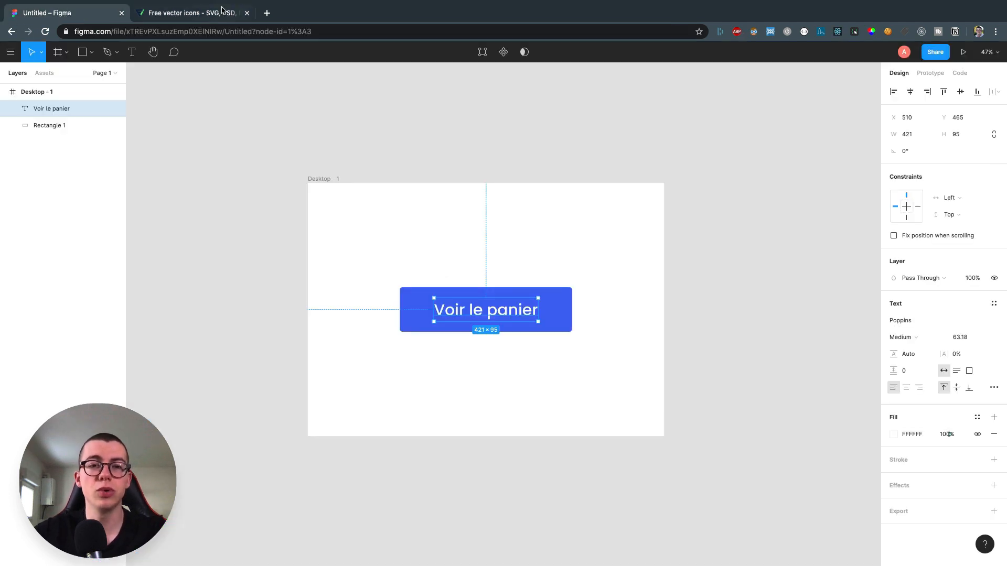
pyautogui.click(221, 10)
pyautogui.write('cat')
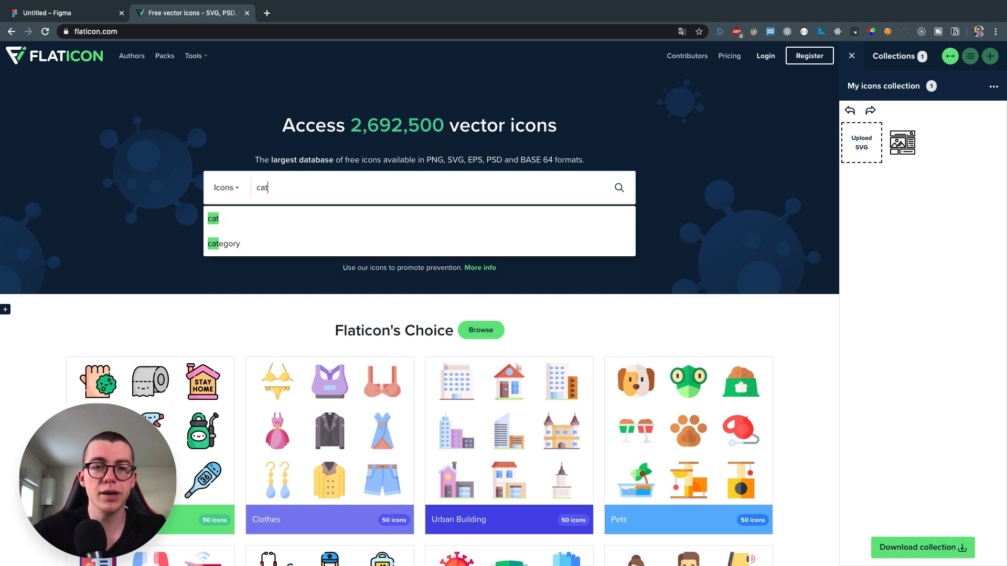
pyautogui.press('BackSpace')
pyautogui.write('rt')
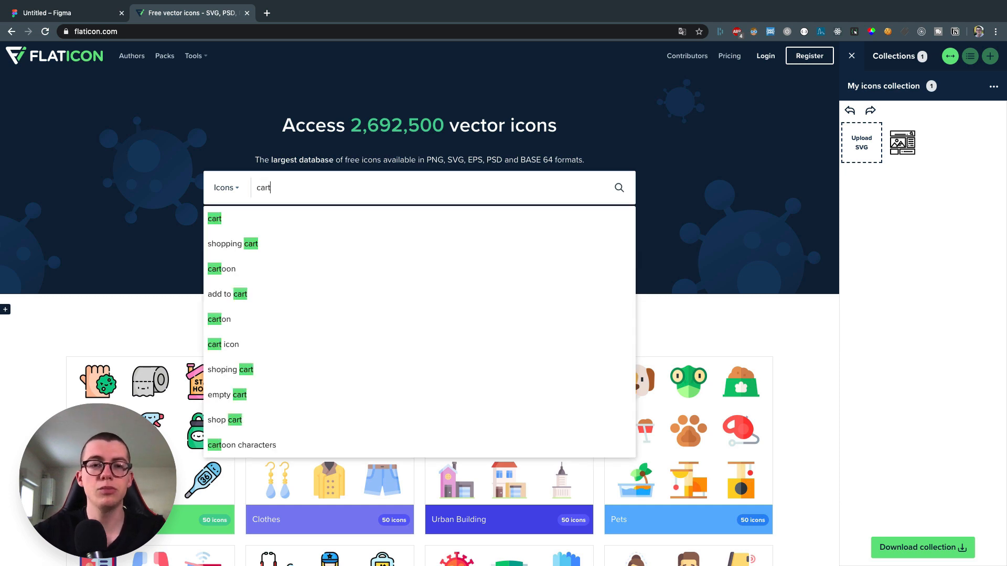
pyautogui.press('Return')
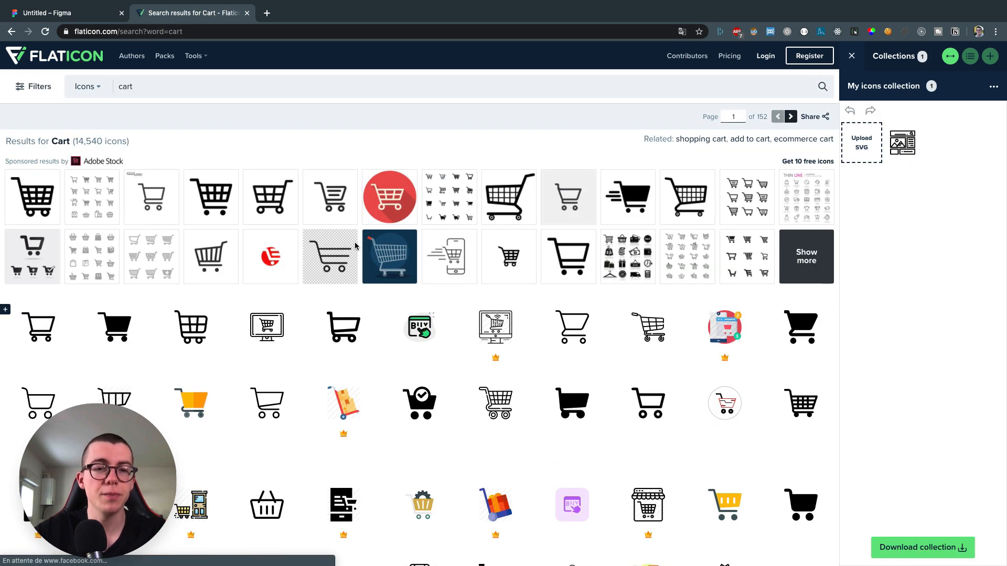
# Browse the cart search results and examine the detail page of the outlined shopping cart icon by bqlqn
pyautogui.scroll(-1, 355, 246)
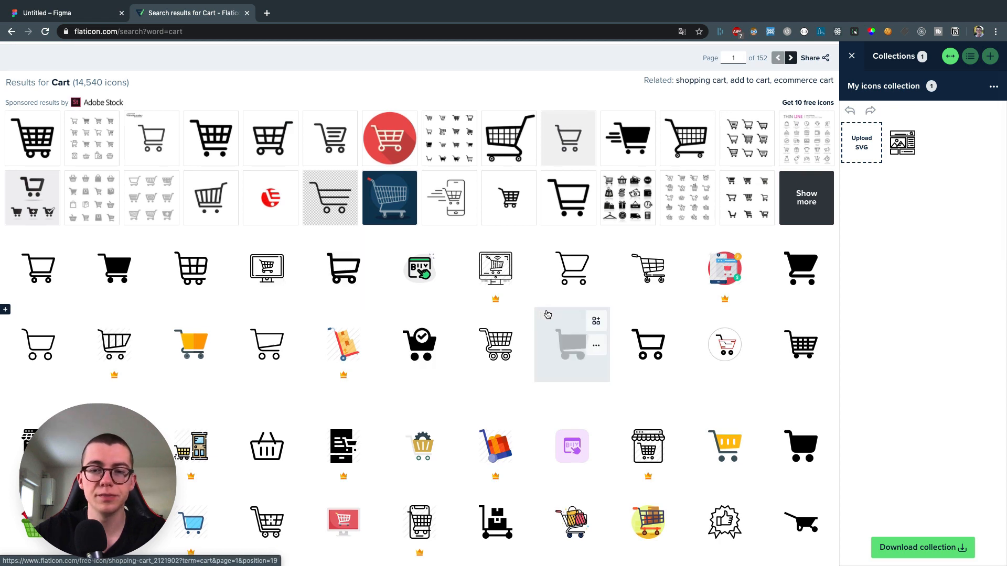
pyautogui.scroll(-1, 546, 314)
pyautogui.click(338, 260)
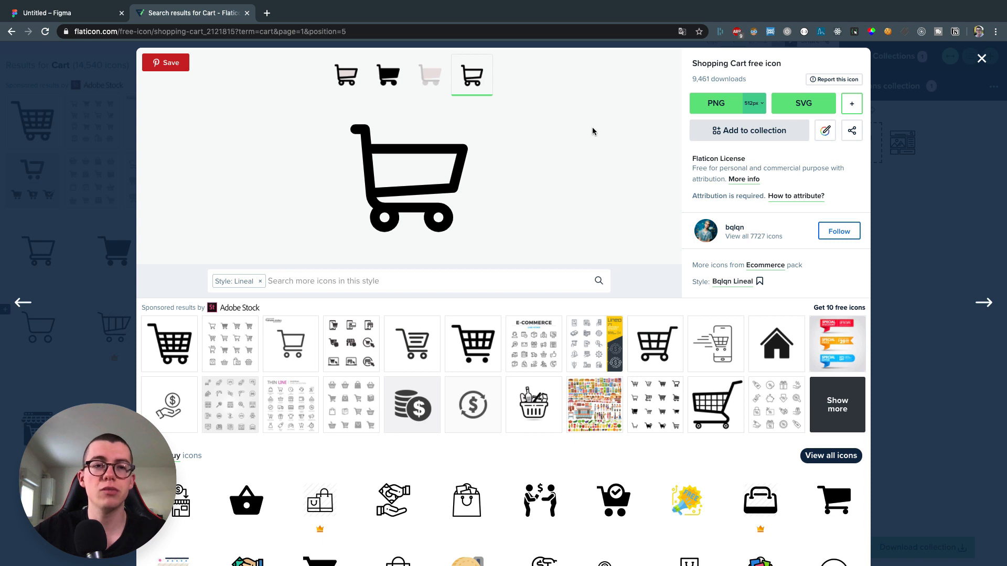
pyautogui.click(63, 13)
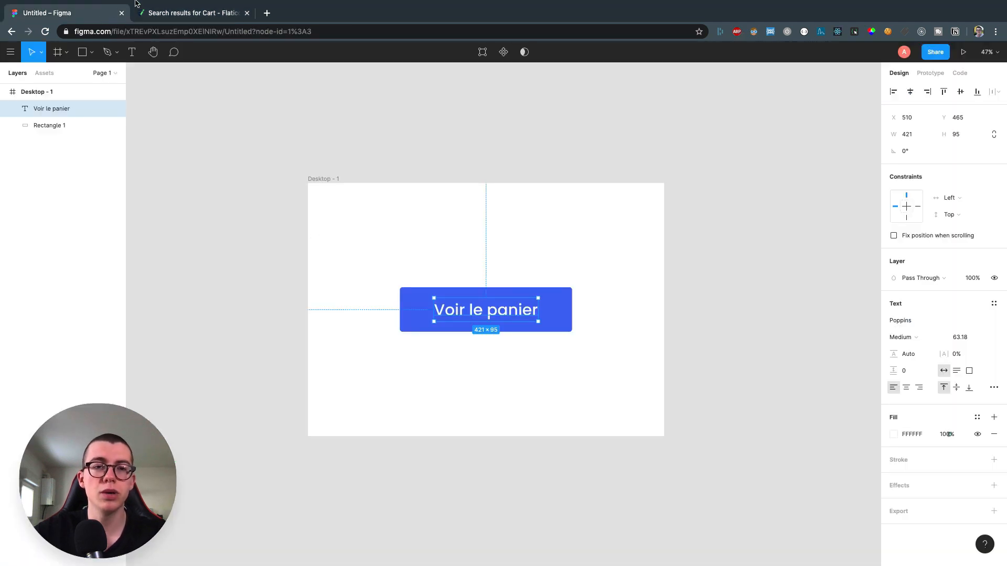
pyautogui.click(163, 14)
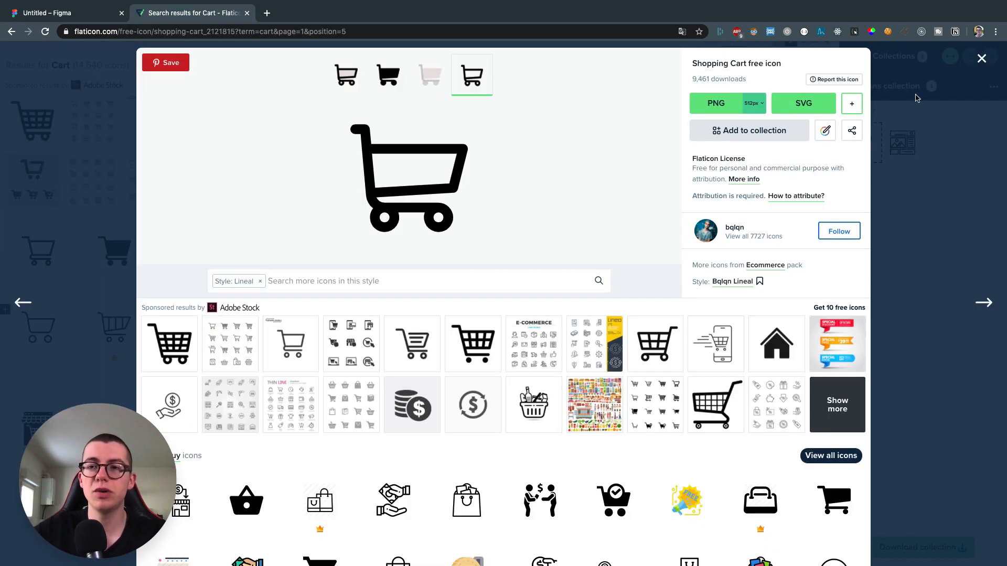
pyautogui.click(979, 59)
pyautogui.scroll(-3, 501, 237)
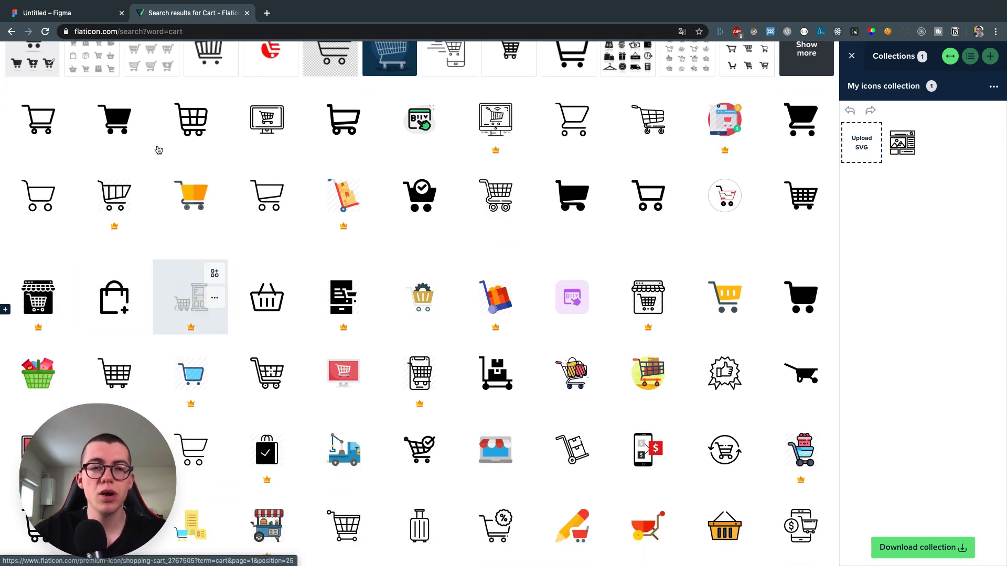
pyautogui.click(78, 14)
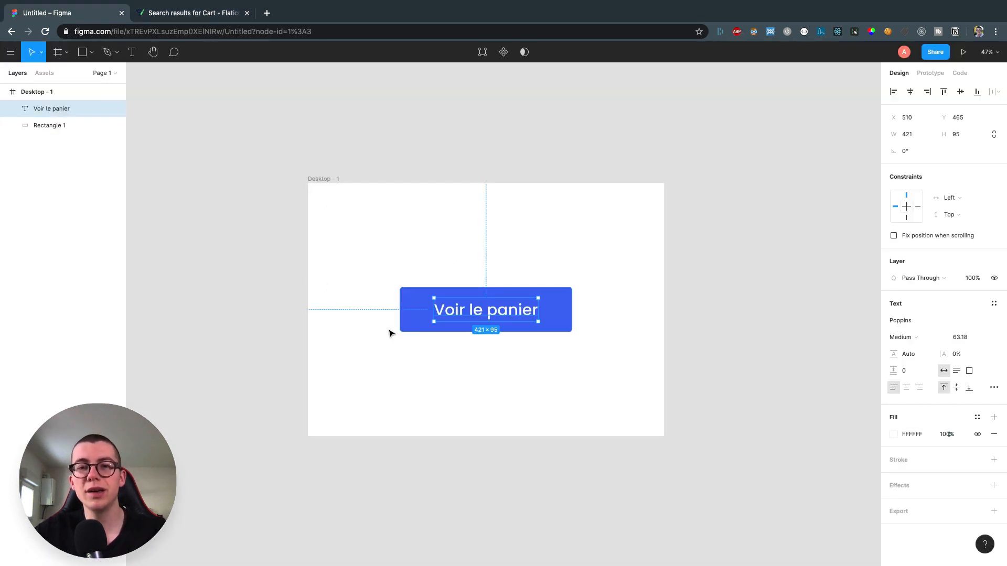
pyautogui.click(211, 9)
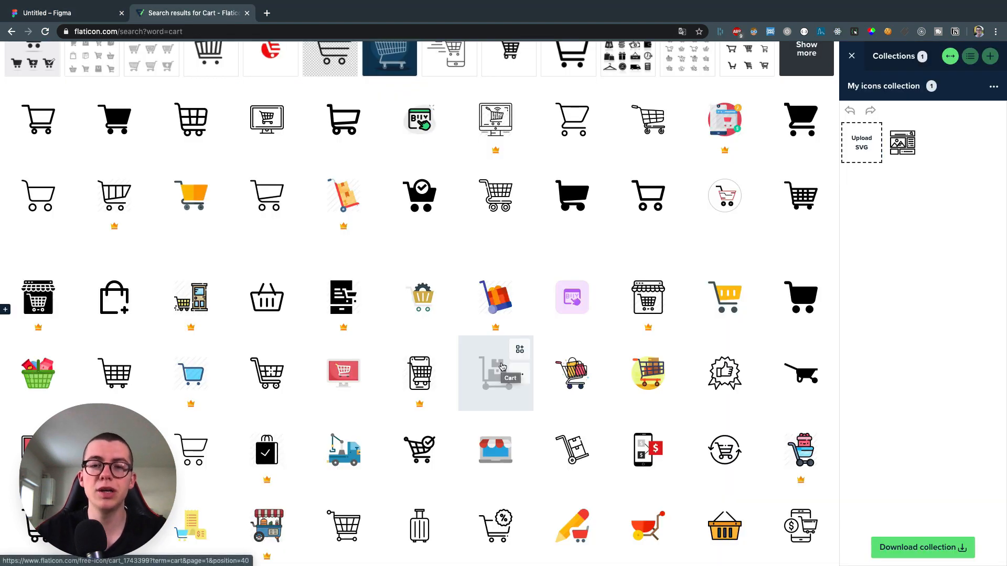
# Download the free outlined shopping cart icon by bqlqn in SVG format
pyautogui.scroll(3, 467, 320)
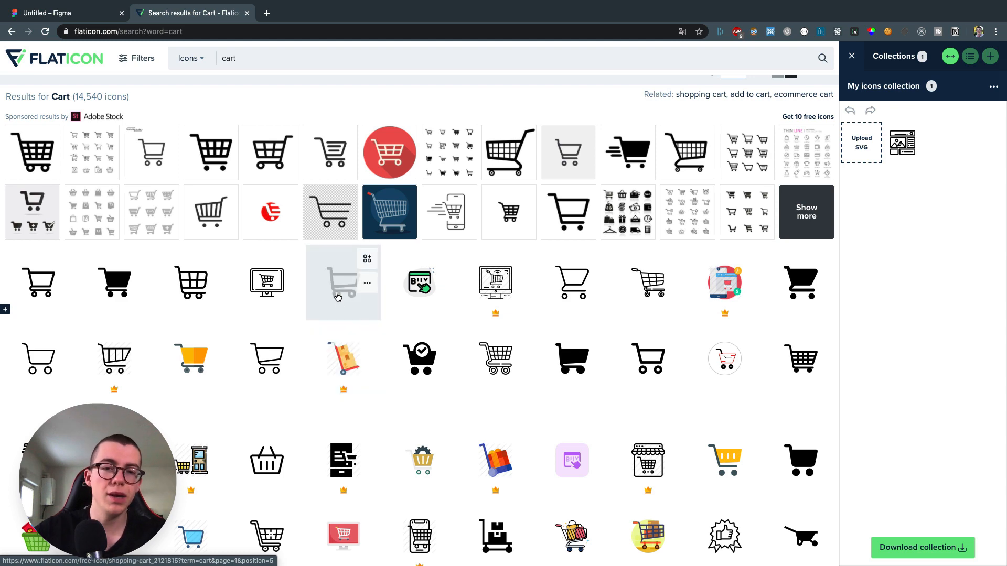
pyautogui.click(343, 283)
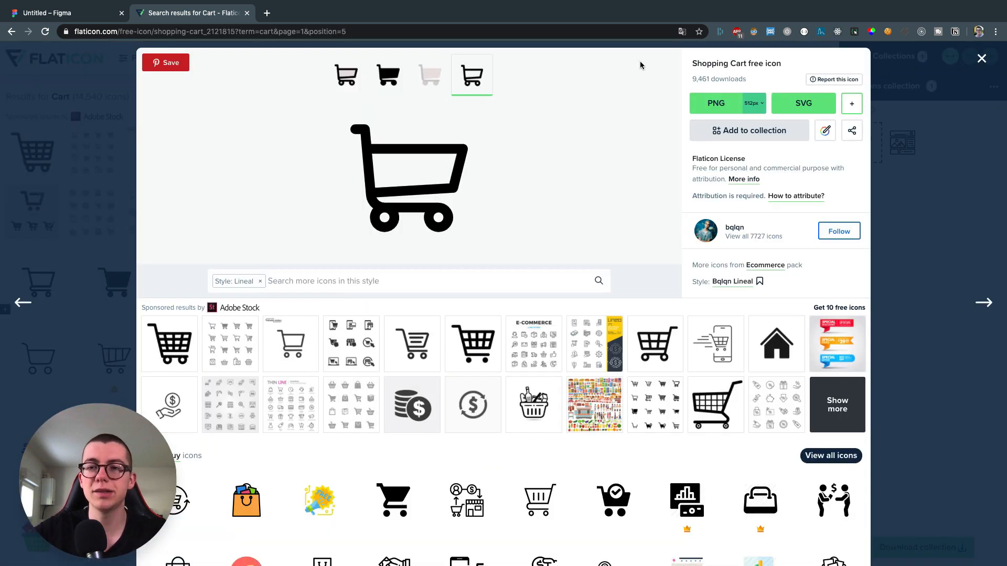
pyautogui.click(803, 103)
pyautogui.click(629, 239)
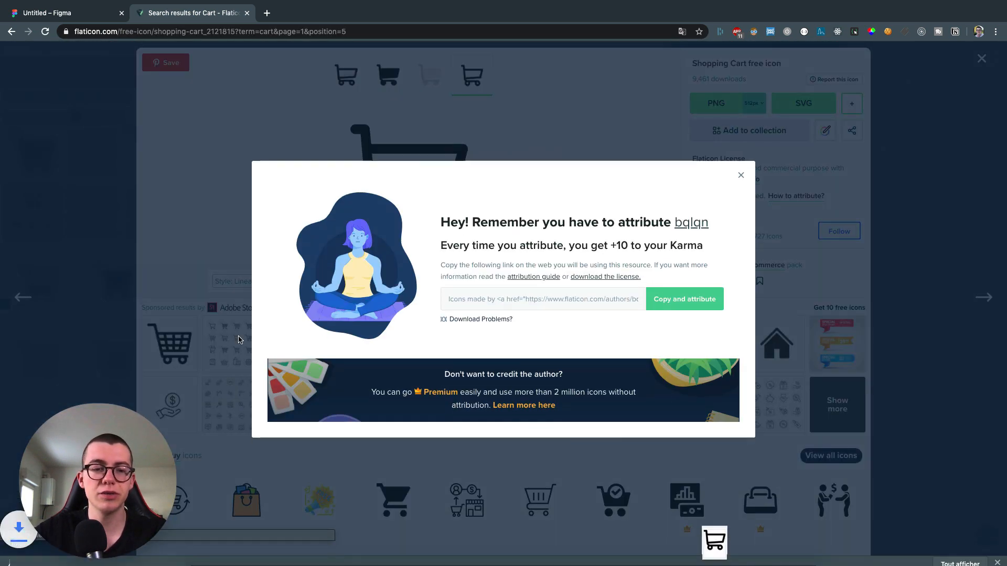
pyautogui.click(239, 340)
# Switch to Figma and place the downloaded buy (1).svg in the Desktop - 1 frame, overlapping the left end of the blue button
pyautogui.click(79, 20)
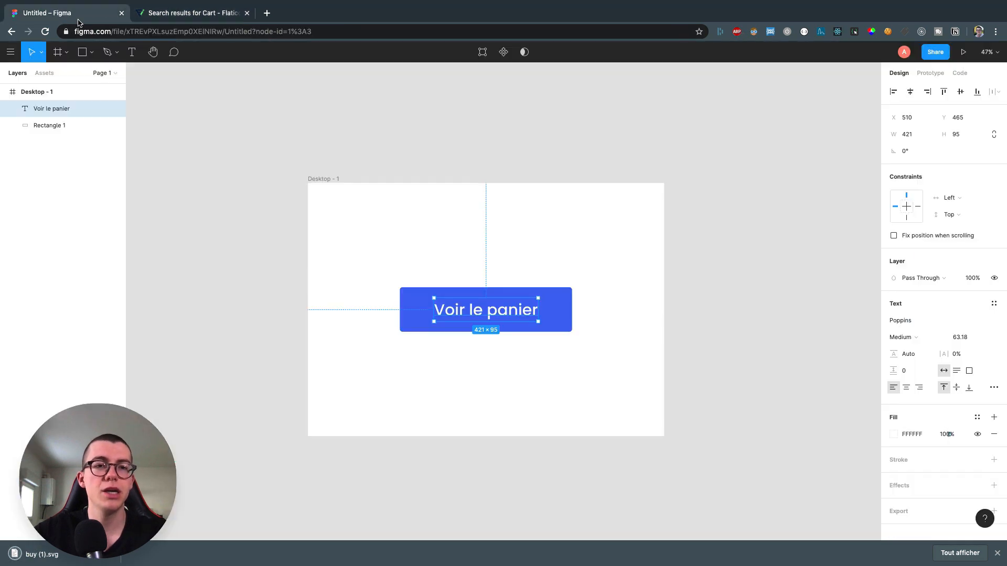
pyautogui.moveTo(37, 554); pyautogui.dragTo(439, 304)
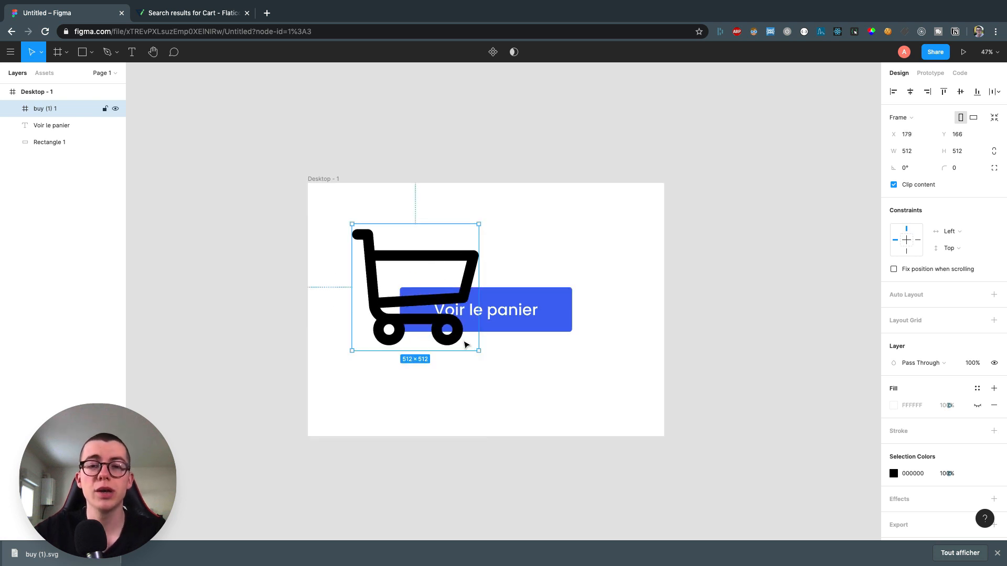
pyautogui.scroll(5, 437, 286)
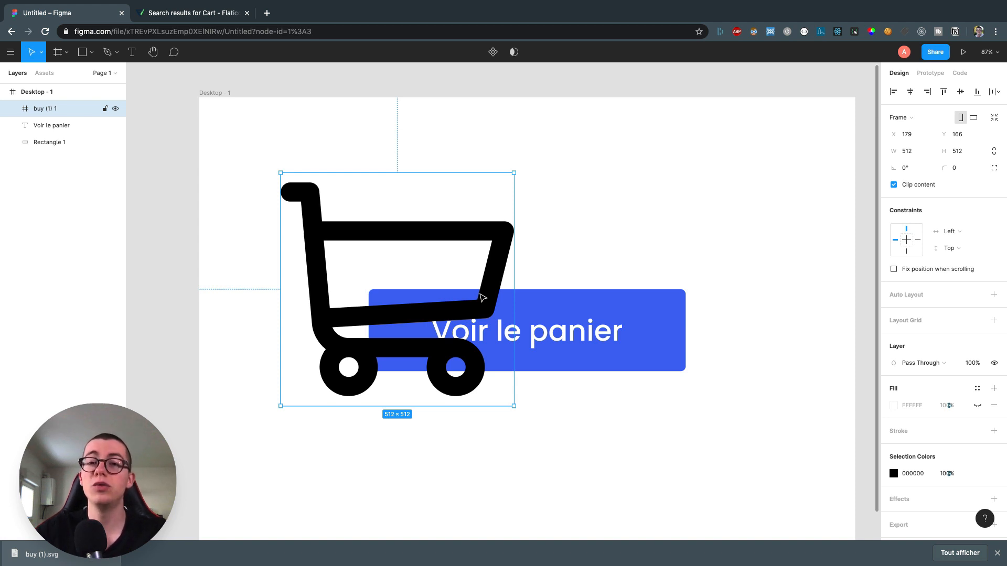
pyautogui.moveTo(486, 297); pyautogui.dragTo(457, 320)
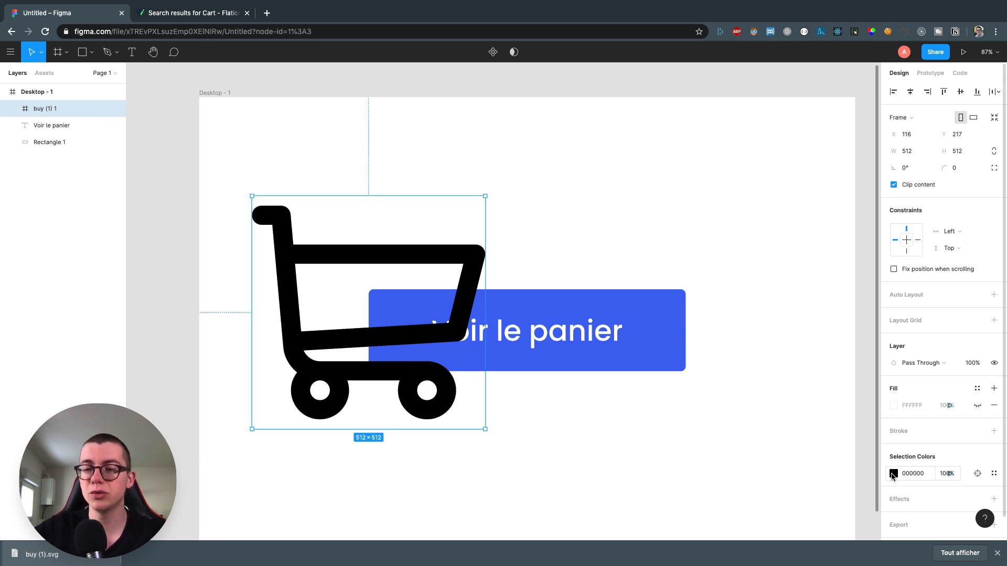
# Change the cart icon's colour to FFFFFF
pyautogui.click(891, 473)
pyautogui.write('FFFFFF')
pyautogui.press('Return')
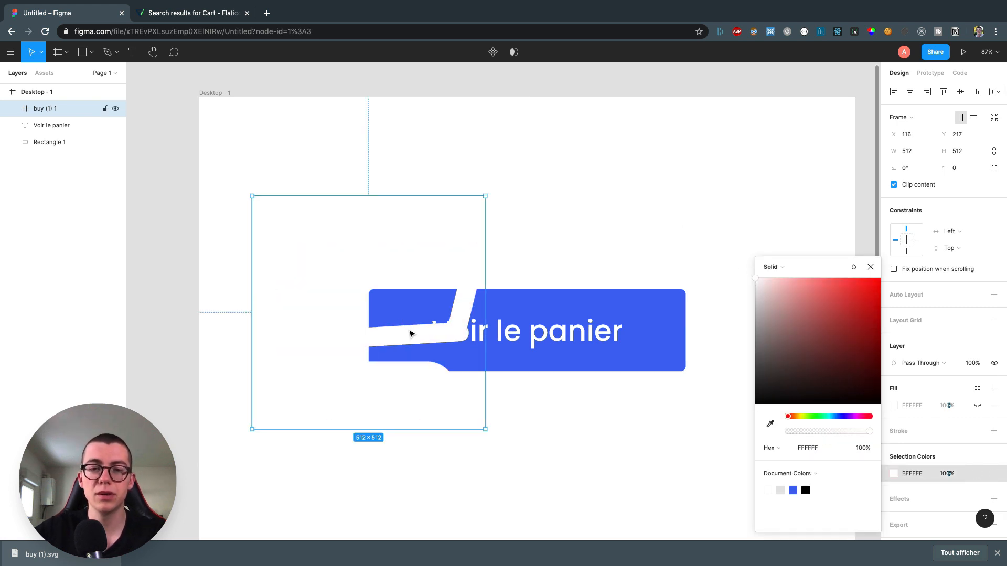
# Scale the cart icon proportionally to about 114 × 114 and place it on the blue button just before the text
pyautogui.moveTo(486, 195); pyautogui.dragTo(312, 325)
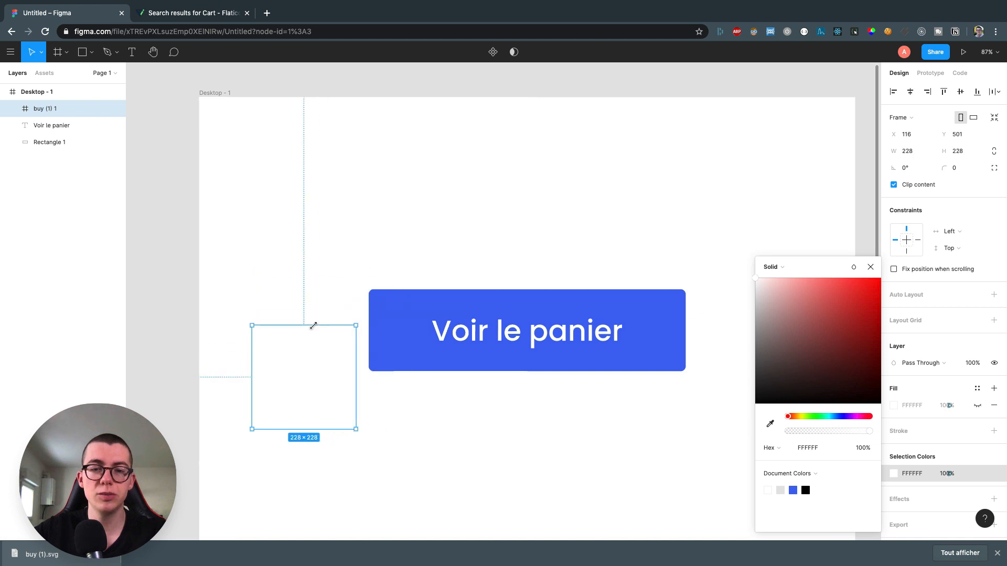
pyautogui.moveTo(326, 378); pyautogui.dragTo(436, 341)
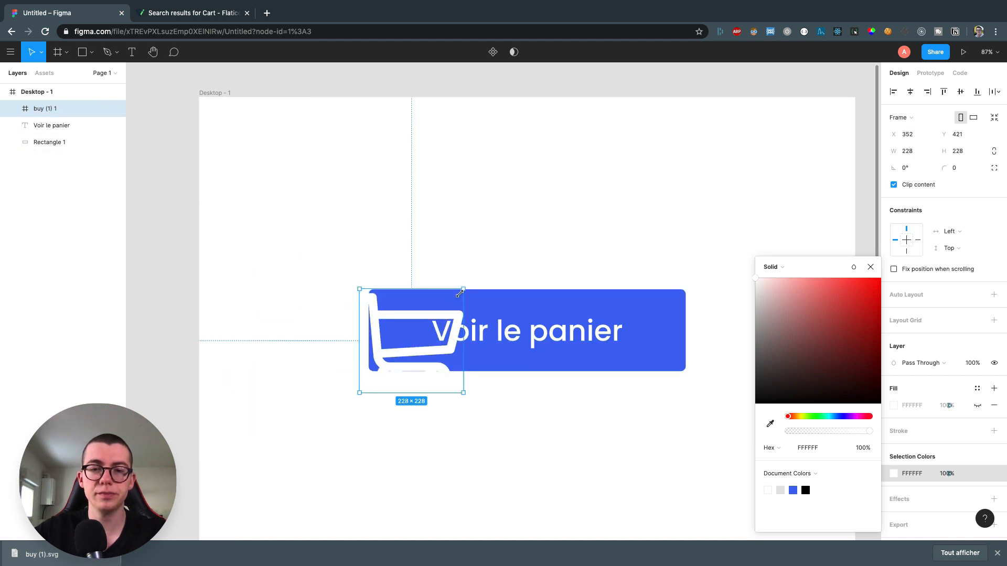
pyautogui.moveTo(466, 290); pyautogui.dragTo(412, 350)
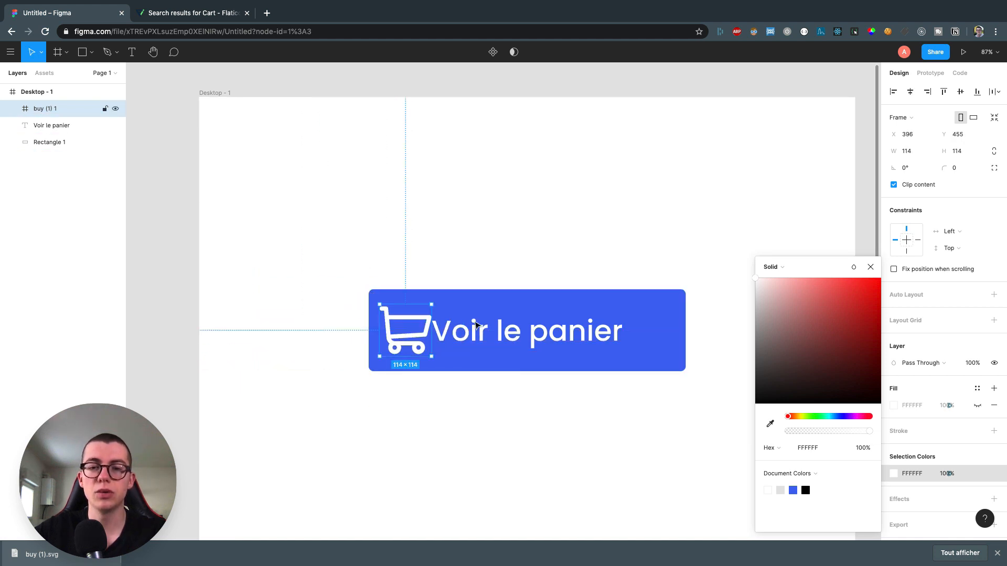
# Widen the blue rectangle symmetrically to about 918 and move the cart icon left to about X 345, away from the text
pyautogui.click(669, 329)
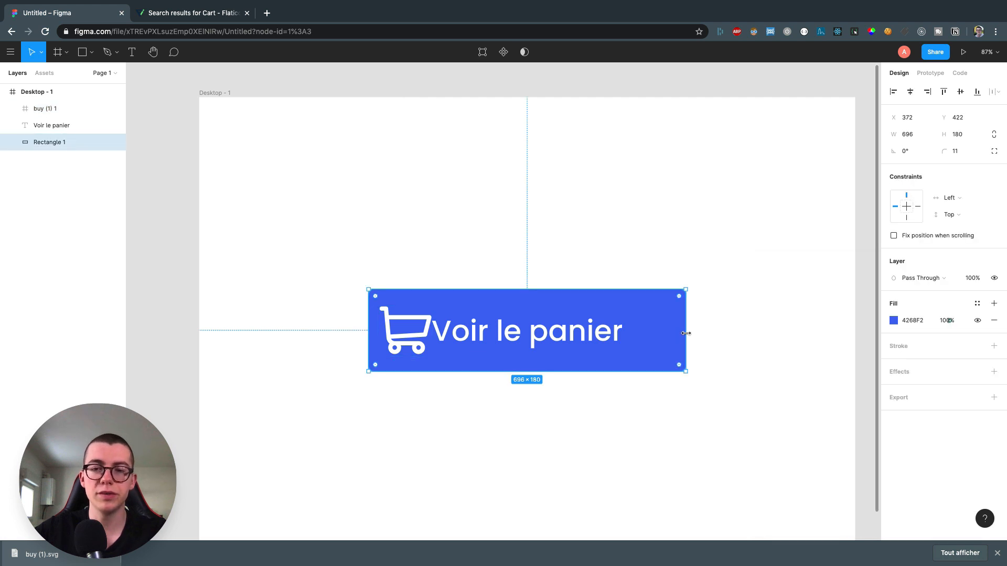
pyautogui.moveTo(686, 333); pyautogui.dragTo(736, 332)
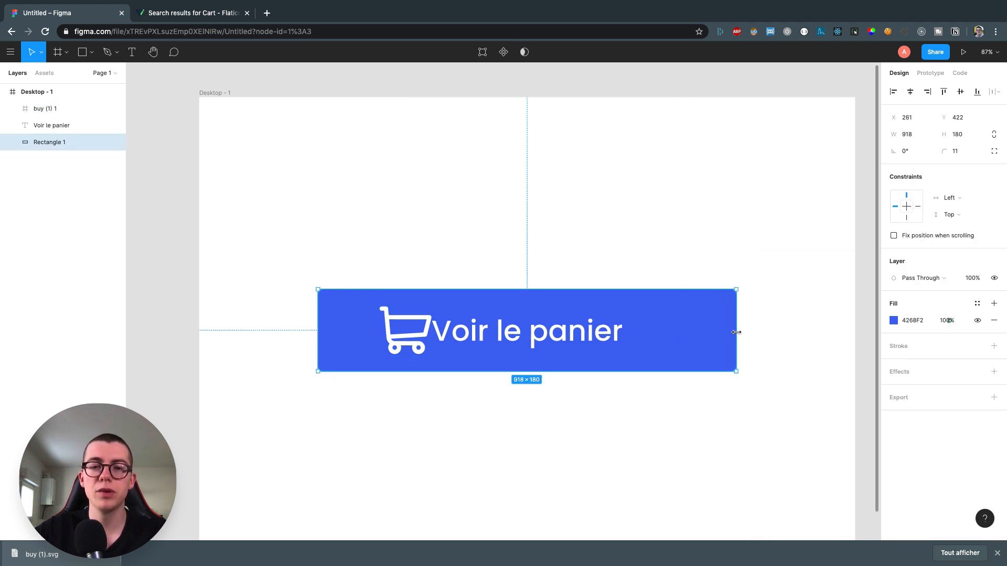
pyautogui.click(426, 329)
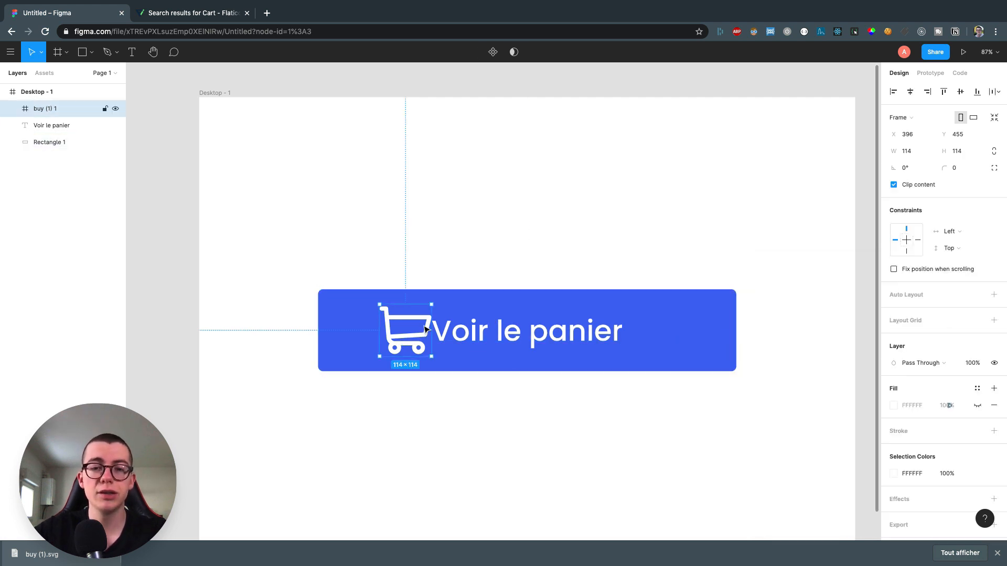
pyautogui.moveTo(422, 339); pyautogui.dragTo(397, 336)
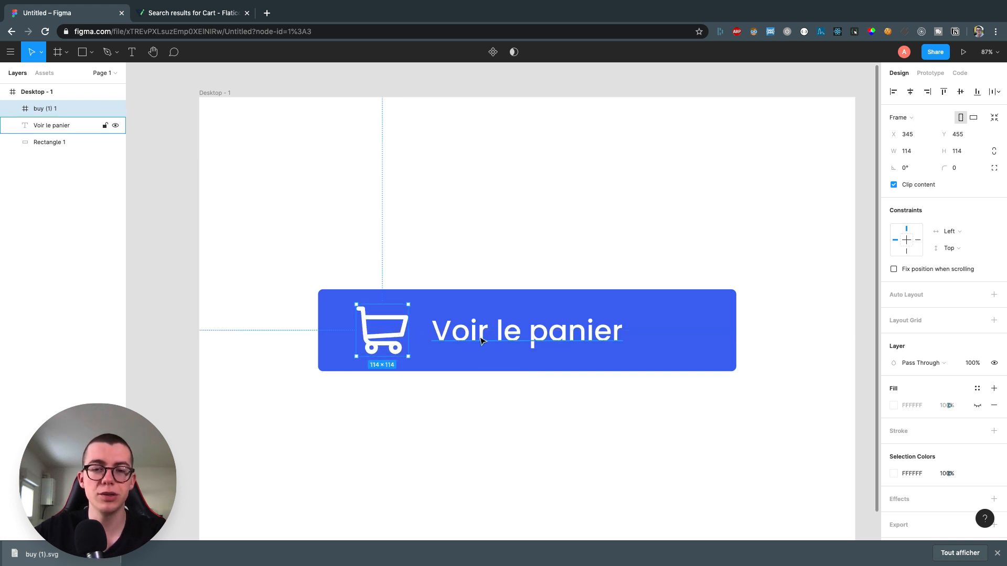
# Shift the cart icon and the "Voir le panier" text together slightly to the right within the blue button
pyautogui.click(528, 407)
pyautogui.click(461, 336)
pyautogui.keyDown('shift'); pyautogui.click(406, 338); pyautogui.keyUp('shift')
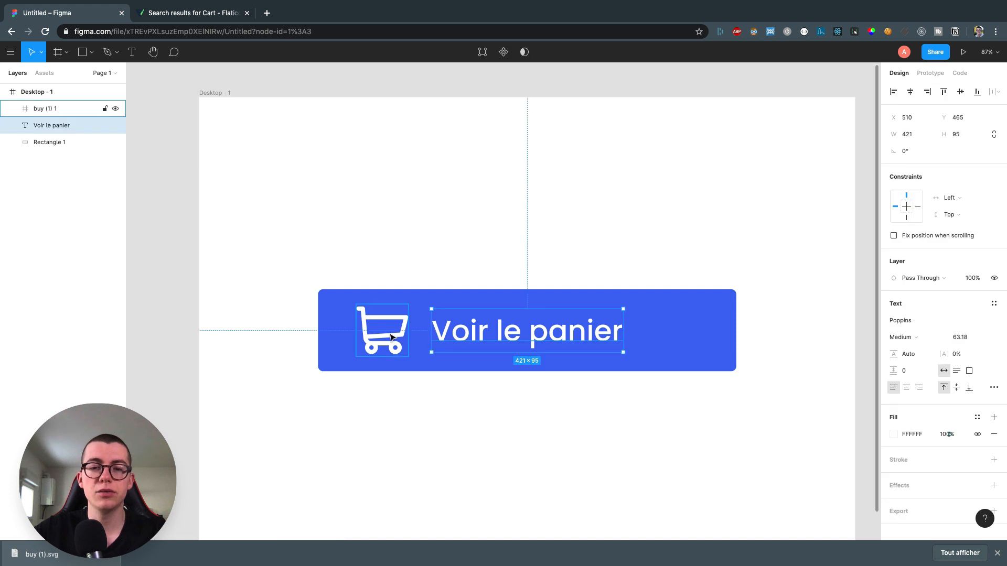
pyautogui.moveTo(447, 337); pyautogui.dragTo(467, 337)
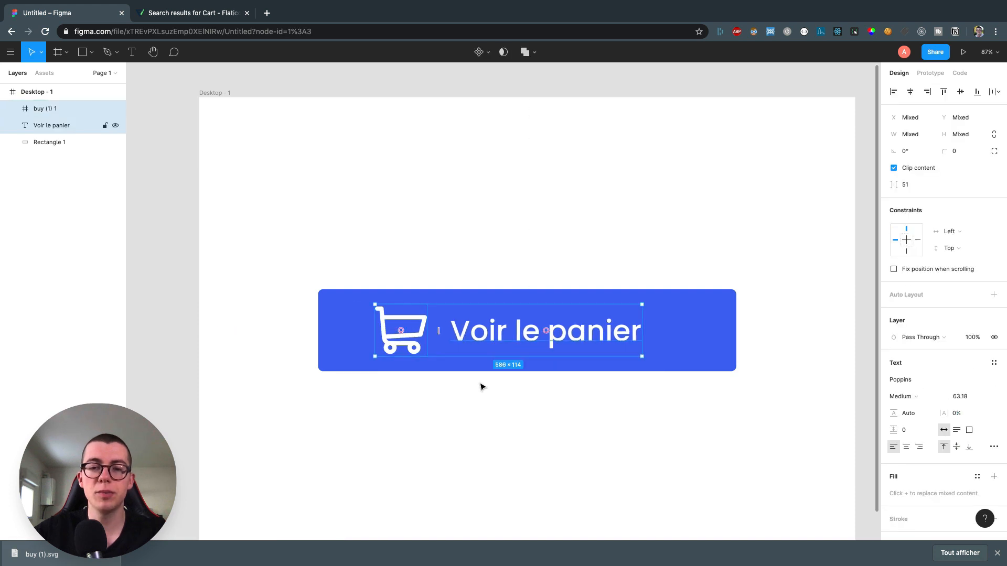
pyautogui.click(498, 421)
# Centre the cart icon and "Voir le panier" text horizontally in the blue button by moving them together
pyautogui.scroll(-6, 498, 421)
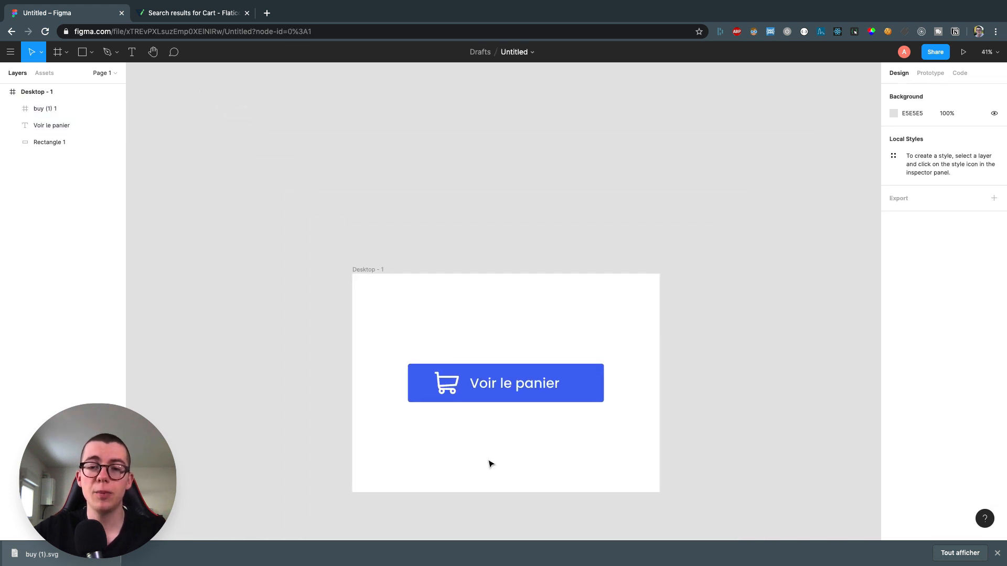
pyautogui.scroll(6, 461, 380)
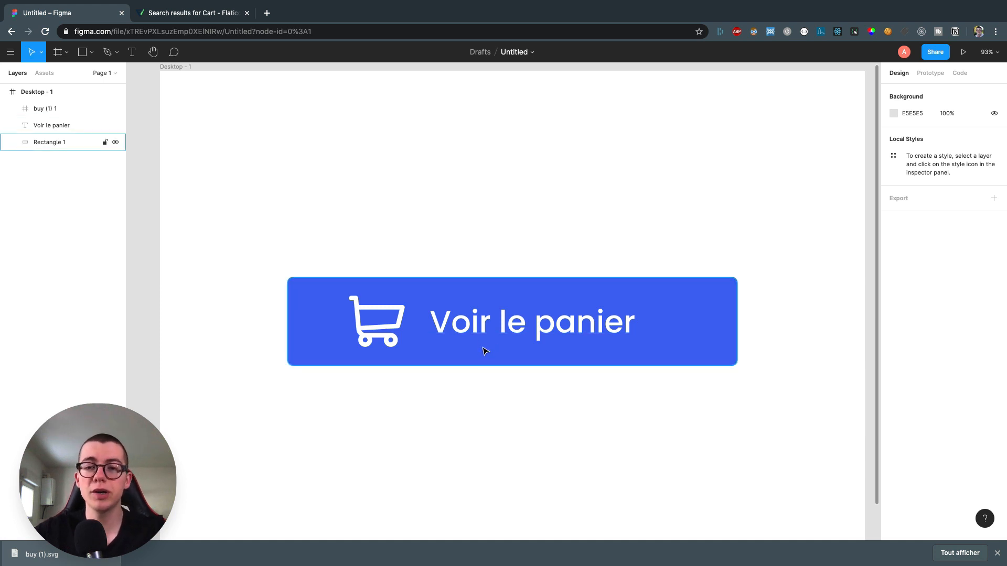
pyautogui.click(440, 326)
pyautogui.keyDown('shift'); pyautogui.click(377, 320); pyautogui.keyUp('shift')
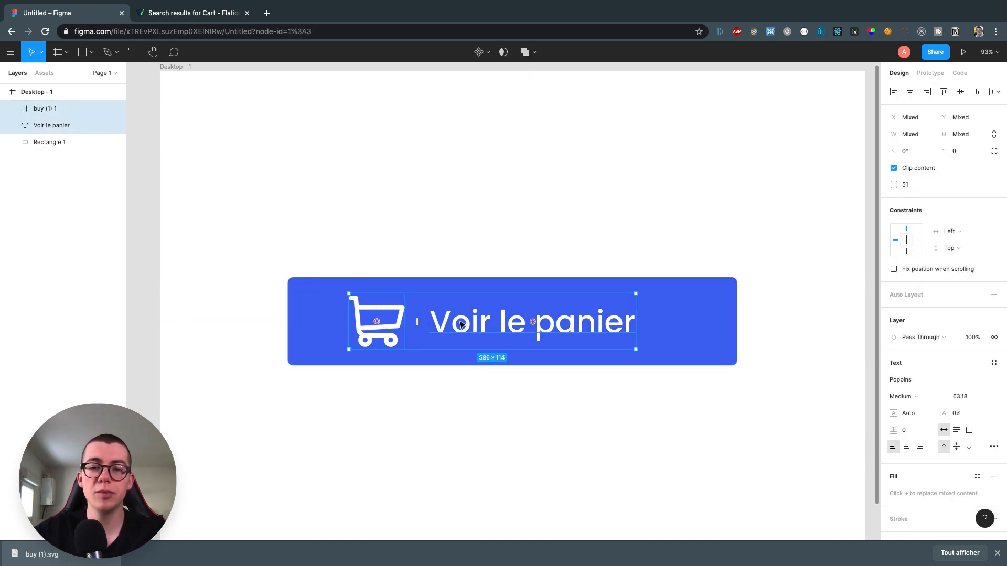
pyautogui.moveTo(471, 325); pyautogui.dragTo(488, 324)
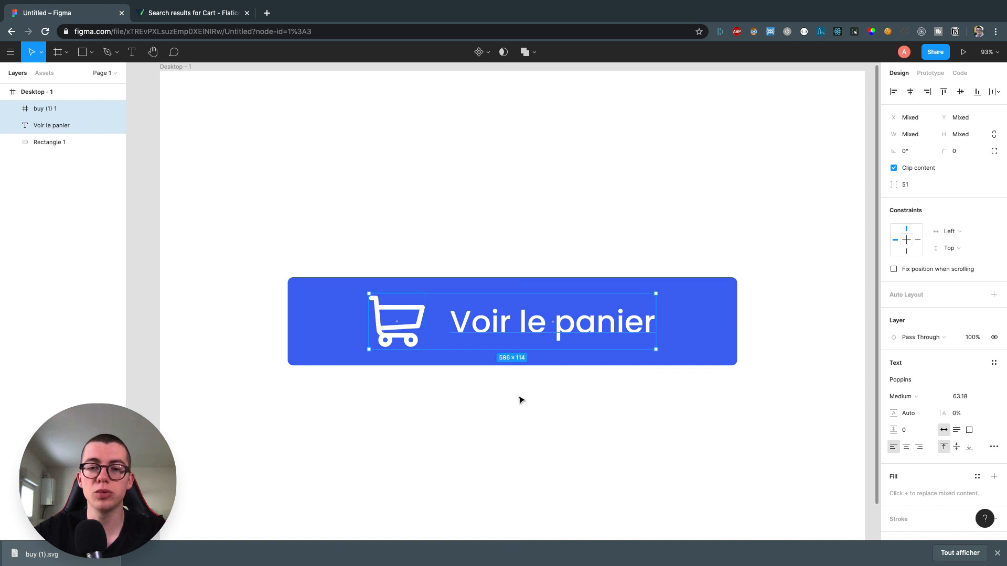
# Examine the "Voir le panier" button as a whole and then up close, comparing the cart icon with the text
pyautogui.click(519, 400)
pyautogui.scroll(-5, 519, 400)
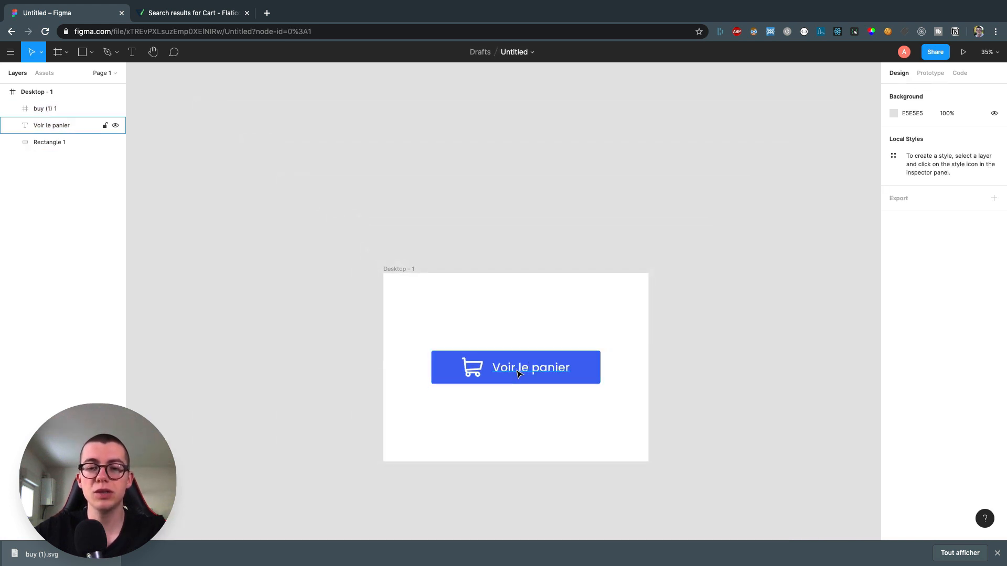
pyautogui.scroll(5, 521, 378)
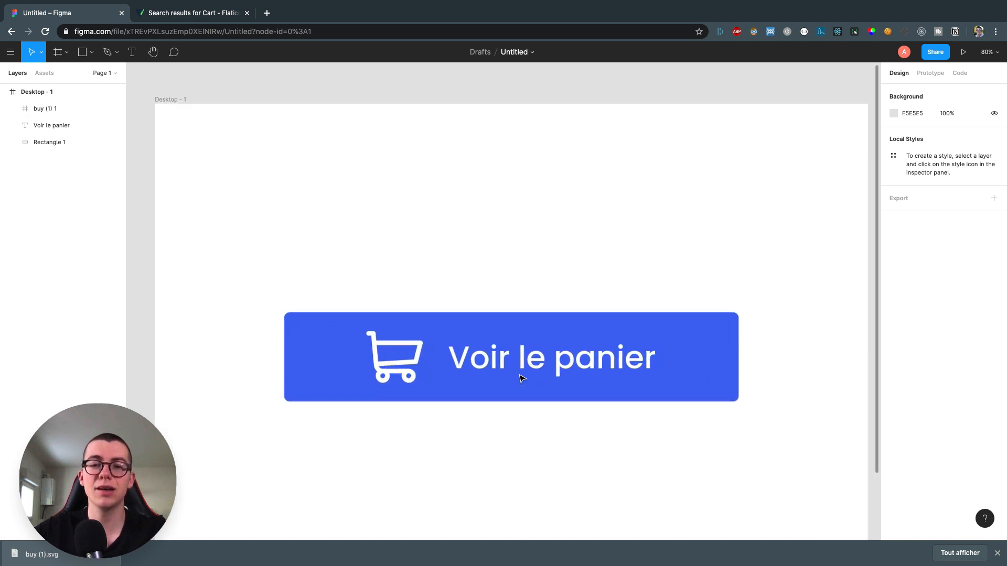
pyautogui.click(385, 344)
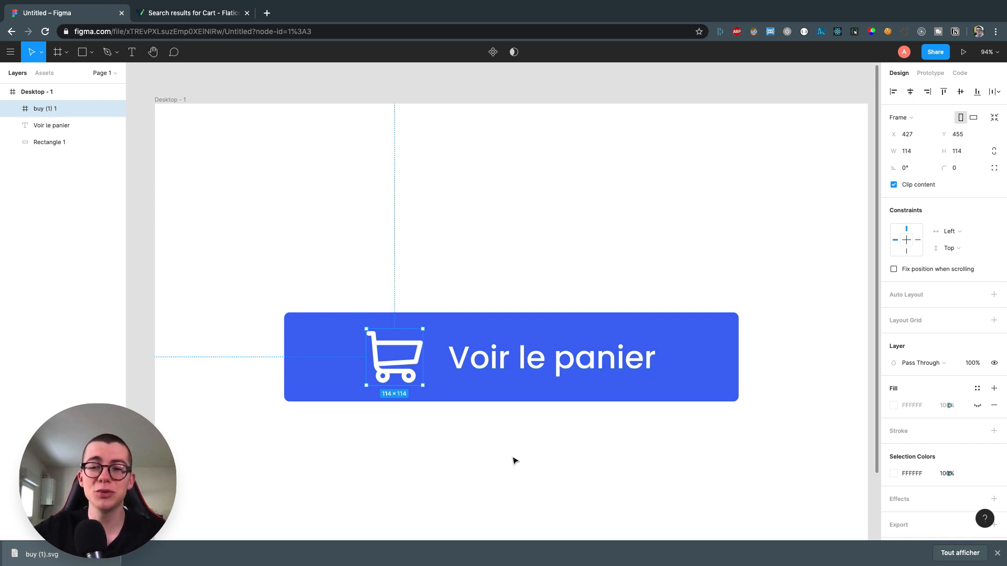
pyautogui.click(506, 377)
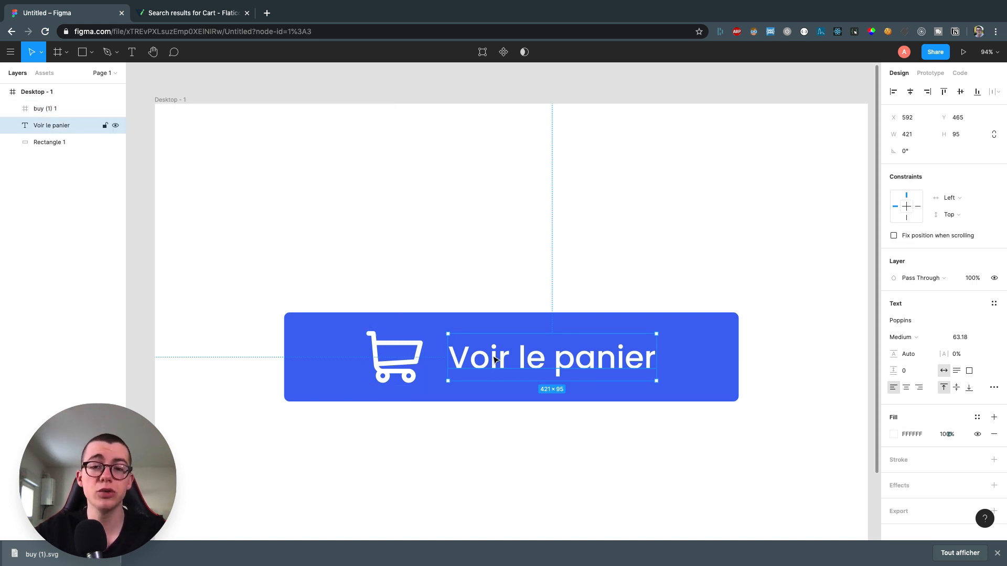
pyautogui.scroll(5, 471, 358)
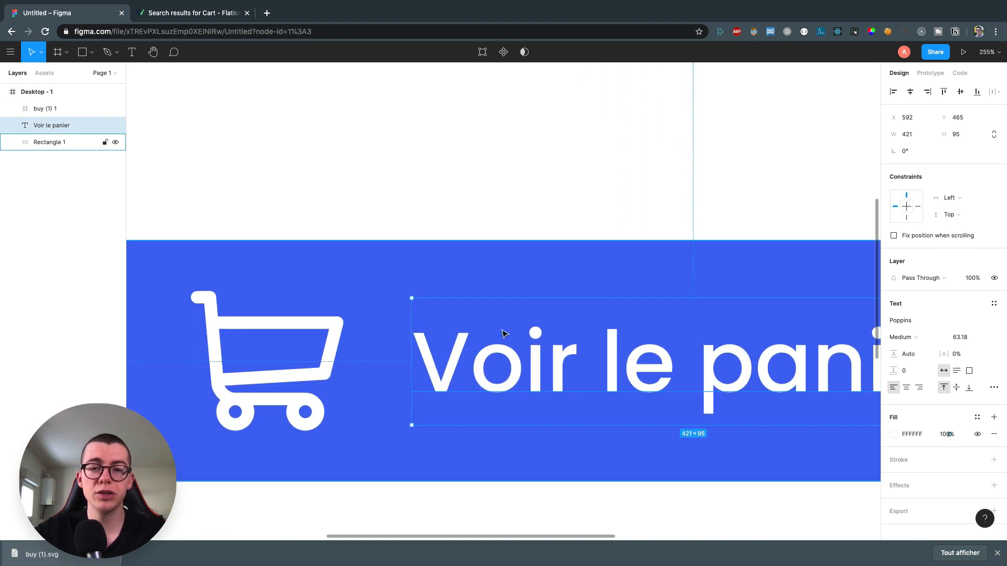
pyautogui.hscroll(2, 535, 288)
pyautogui.scroll(-1, 535, 288)
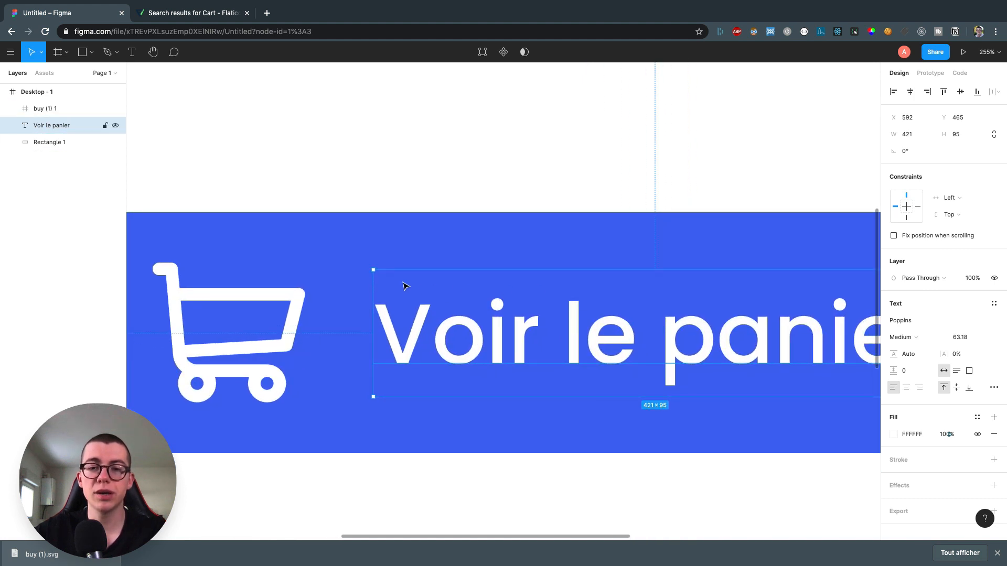
pyautogui.hscroll(2, 501, 308)
pyautogui.scroll(-1, 502, 308)
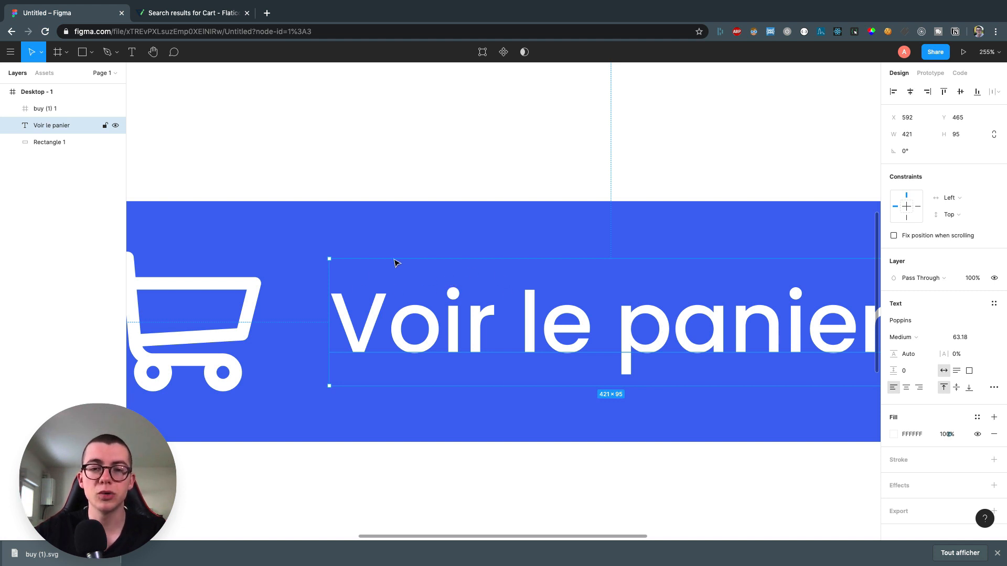
# Compare the stroke thickness of the first letters of "Voir le panier" with the lines and frame of the cart icon
pyautogui.doubleClick(414, 328)
pyautogui.click(385, 312)
pyautogui.moveTo(354, 314); pyautogui.dragTo(429, 317)
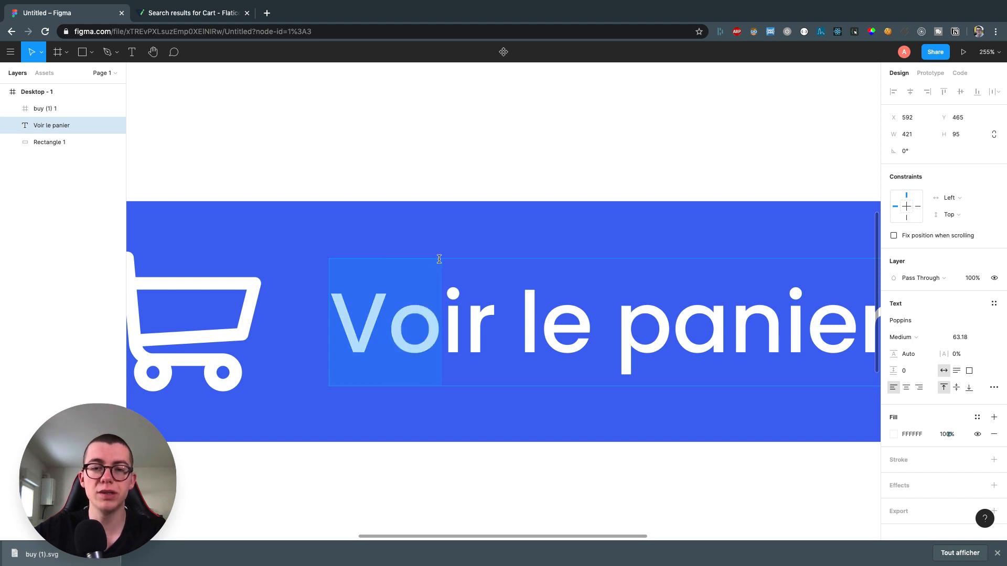
pyautogui.click(452, 338)
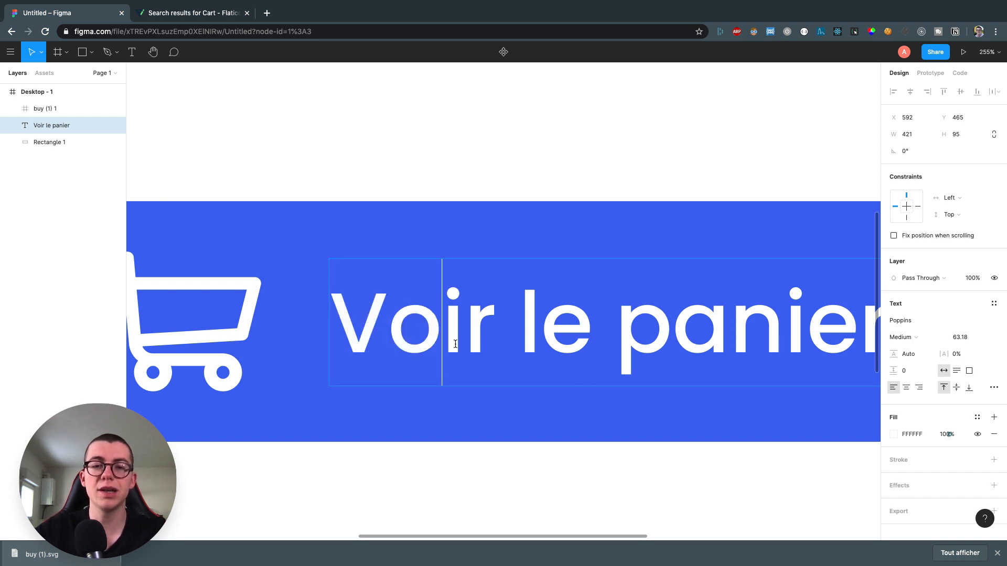
pyautogui.press('Escape')
pyautogui.click(231, 302)
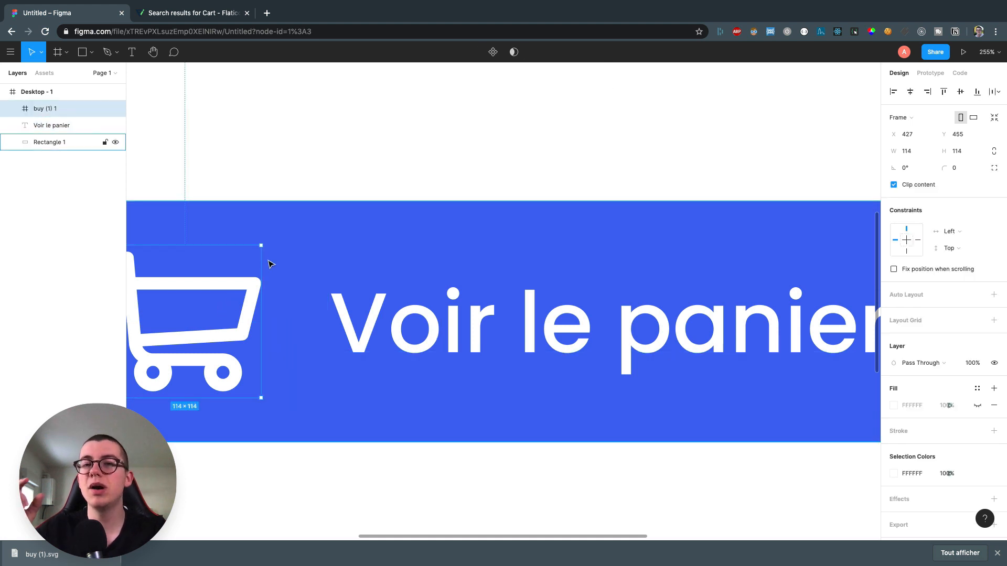
pyautogui.hscroll(-2, 288, 262)
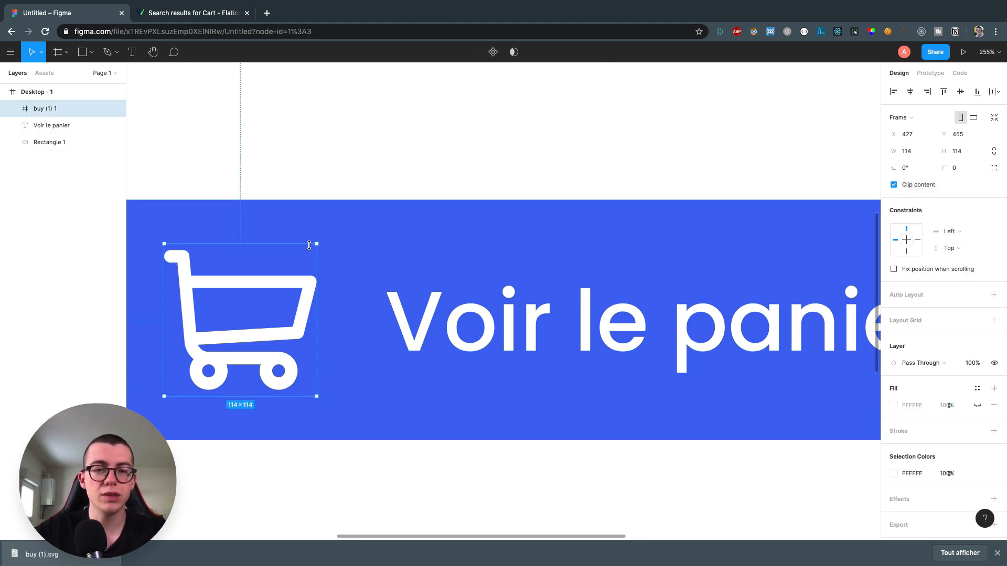
pyautogui.click(105, 125)
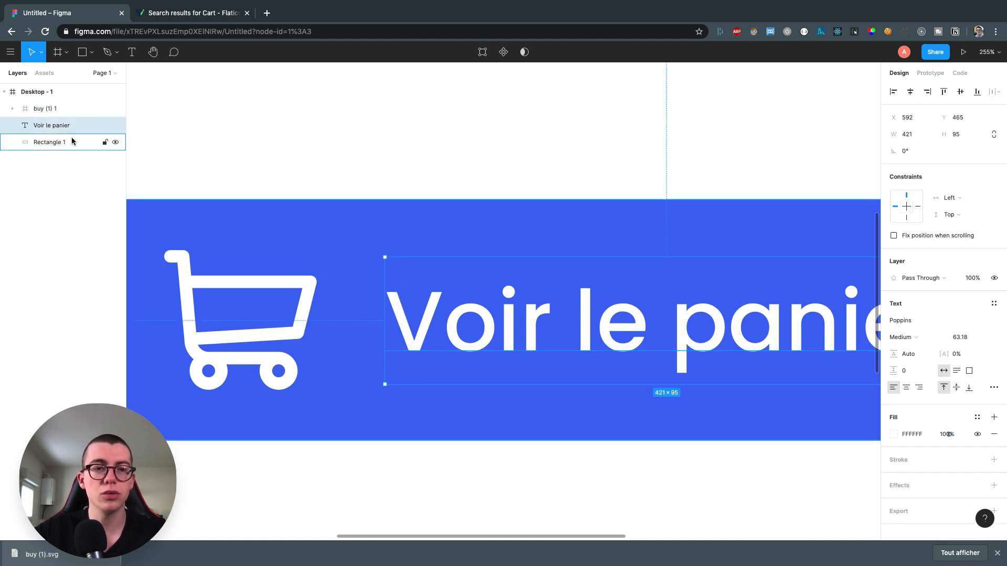
# Draw a grey rectangle about 275 × 77 over the button's upper edge and place it at about X 424, Y 388
pyautogui.press('r')
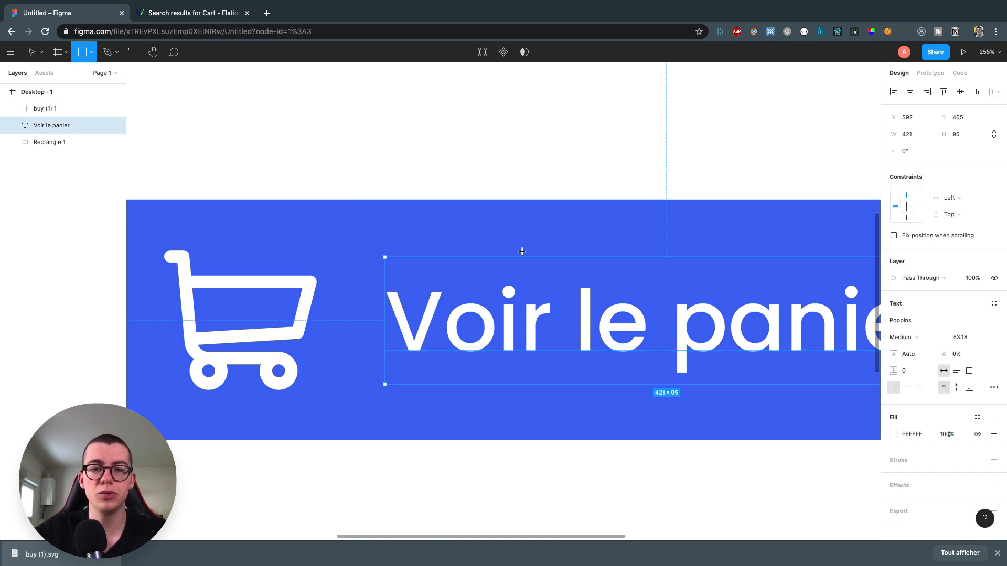
pyautogui.moveTo(522, 251)
pyautogui.mouseDown()
pyautogui.moveTo(203, 173)
pyautogui.moveTo(152, 148)
pyautogui.mouseUp()
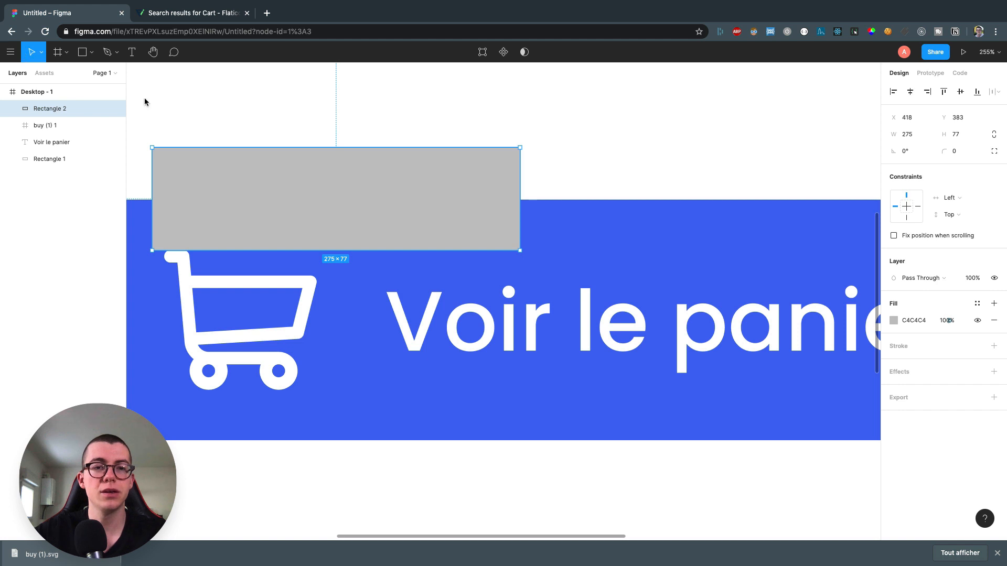
pyautogui.moveTo(367, 193); pyautogui.dragTo(375, 202)
pyautogui.click(436, 268)
pyautogui.click(440, 242)
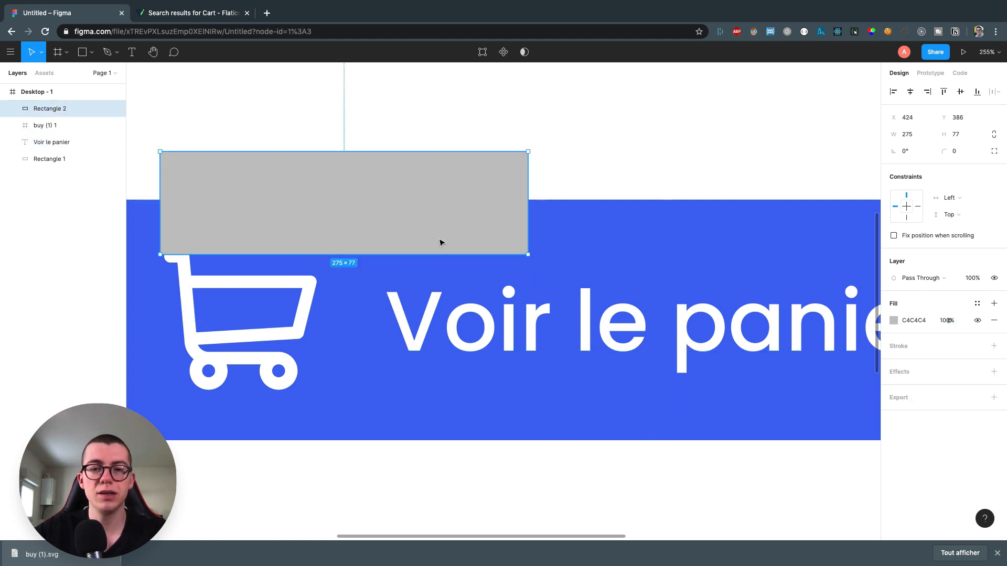
pyautogui.moveTo(439, 243); pyautogui.dragTo(440, 244)
# Scale the cart icon proportionally down to about 50 × 50 and place it closer to the text at about X 484, Y 487
pyautogui.click(246, 315)
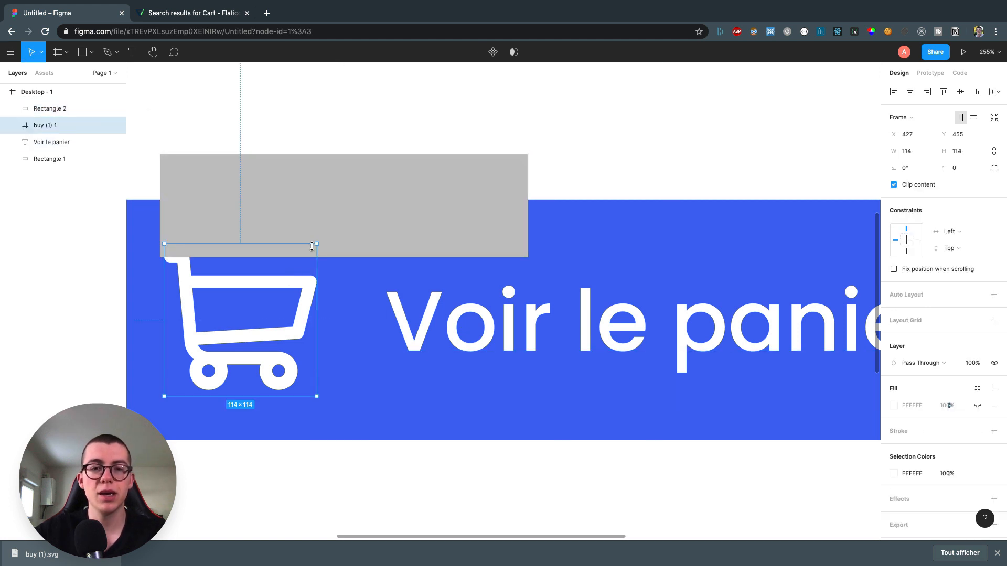
pyautogui.moveTo(317, 244); pyautogui.dragTo(284, 281)
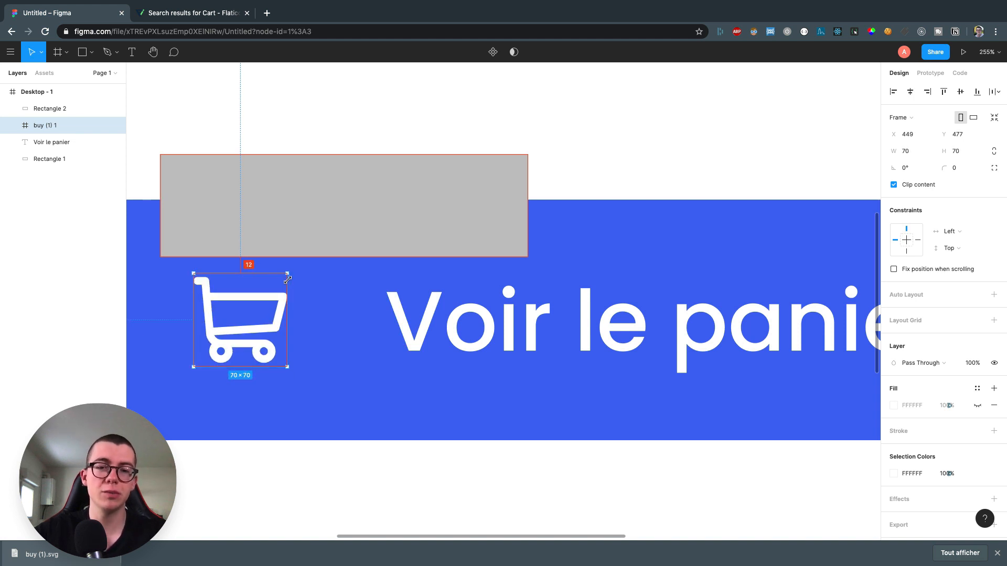
pyautogui.moveTo(287, 280); pyautogui.dragTo(283, 281)
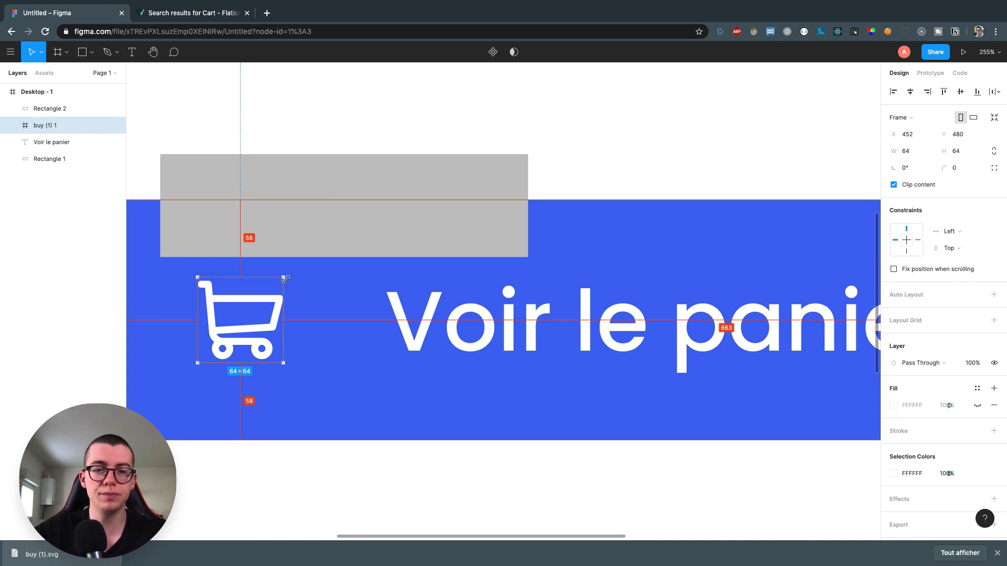
pyautogui.moveTo(283, 277); pyautogui.dragTo(295, 318)
# Delete the grey rectangle to check the button's overall balance, and undo the deletion
pyautogui.click(390, 226)
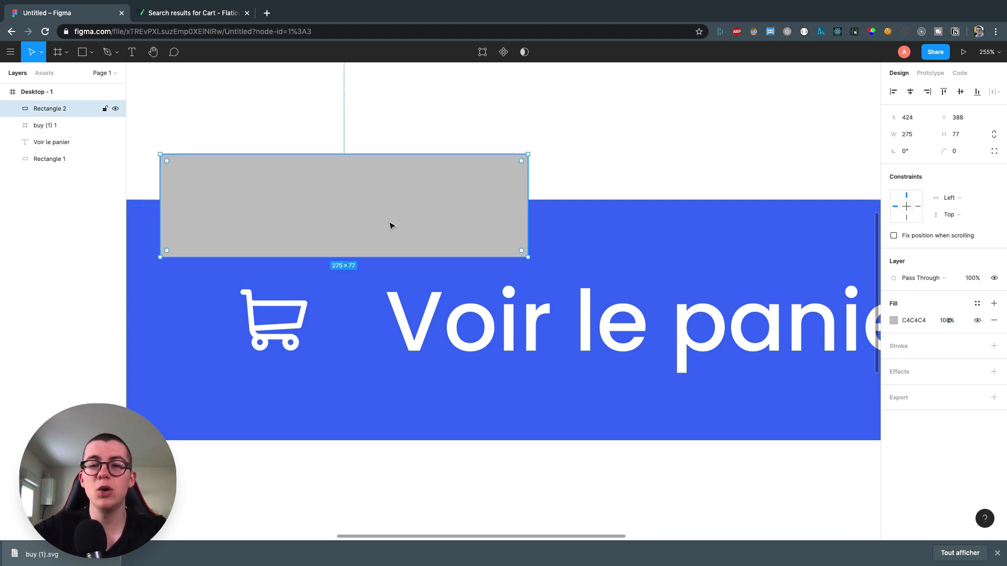
pyautogui.press('Delete')
pyautogui.scroll(-10, 375, 346)
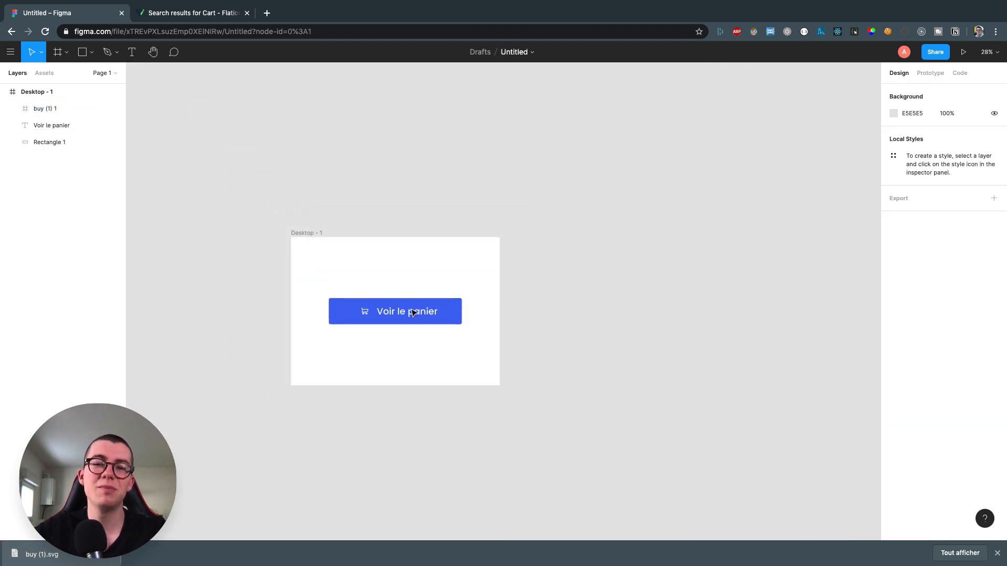
pyautogui.scroll(7, 406, 311)
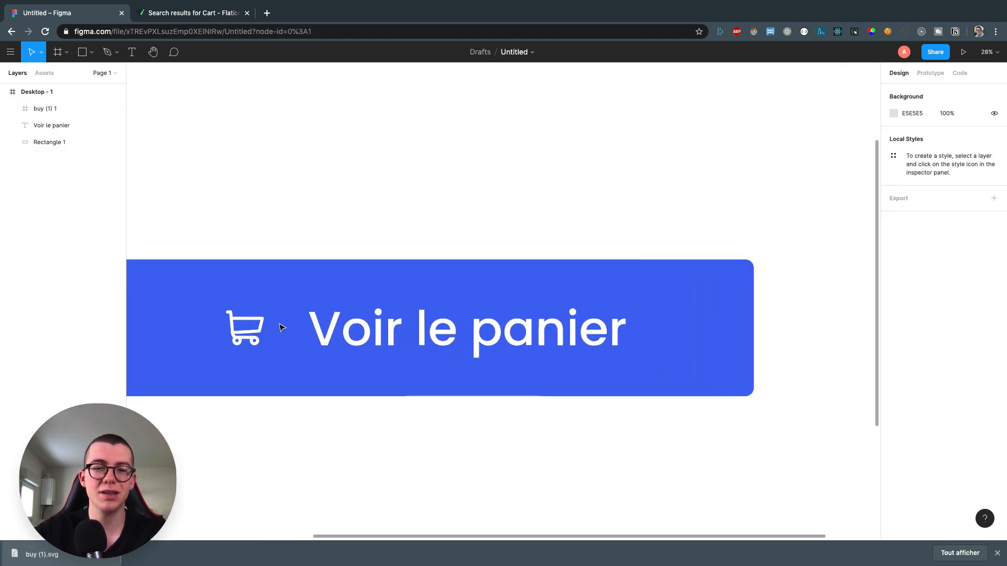
pyautogui.hotkey('ctrl', 'z')
pyautogui.hscroll(-2, 291, 324)
pyautogui.scroll(4, 291, 319)
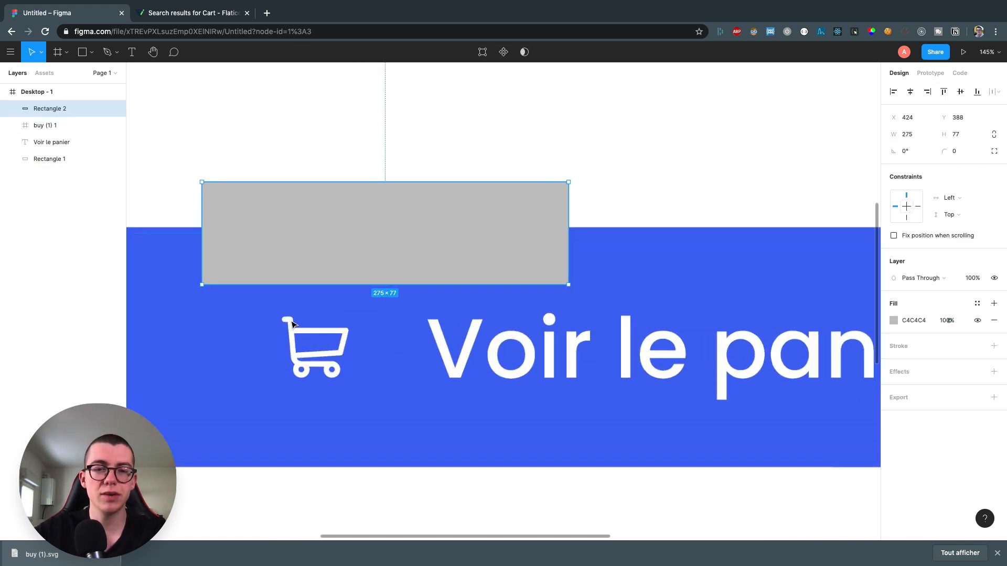
# Enlarge the cart icon proportionally from its centre to about 78 × 78
pyautogui.click(461, 346)
pyautogui.click(304, 332)
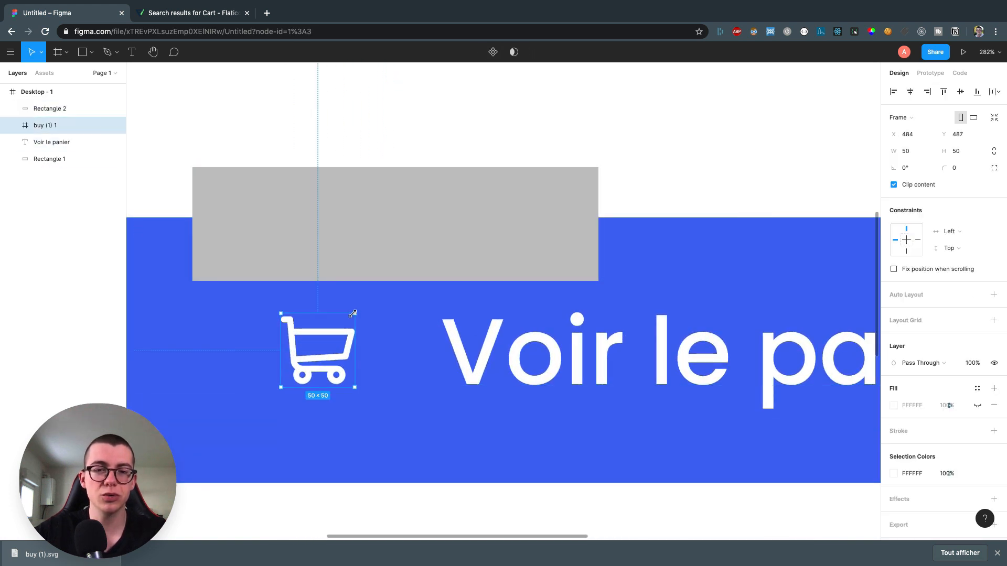
pyautogui.moveTo(355, 315); pyautogui.dragTo(375, 292)
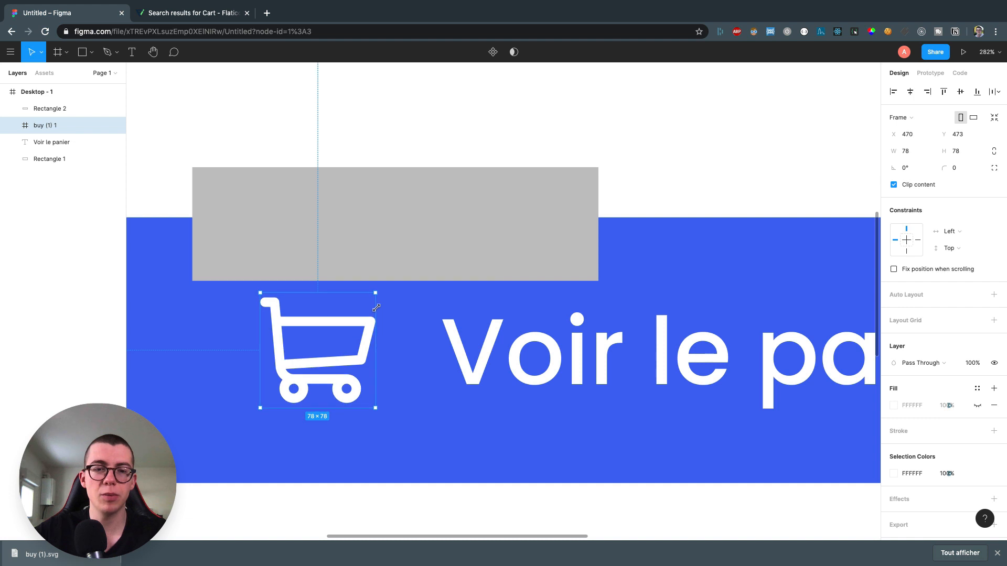
# Delete the grey rectangle overlapping the button's upper edge and review the button with the resized cart icon
pyautogui.click(429, 227)
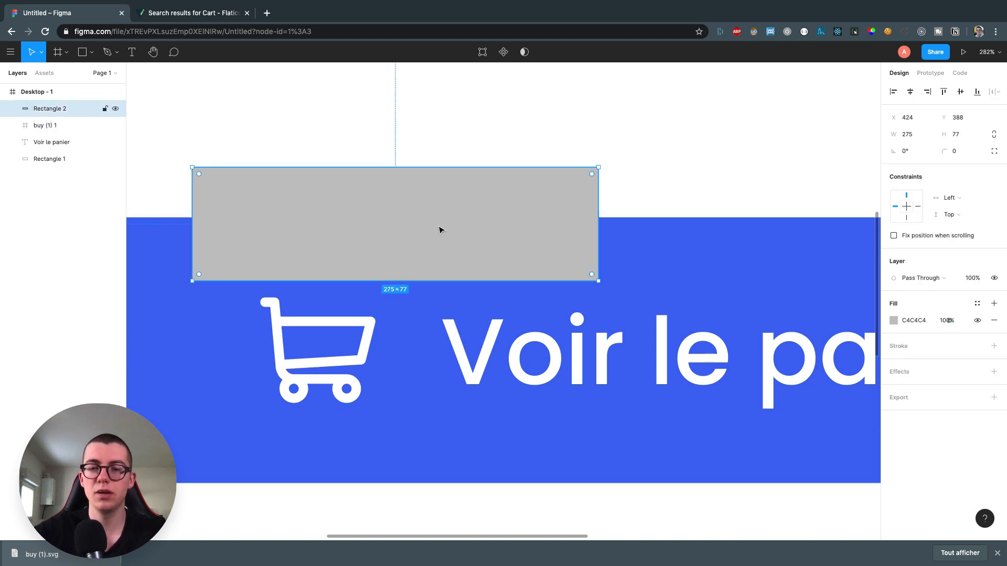
pyautogui.press('Delete')
pyautogui.scroll(-10, 441, 229)
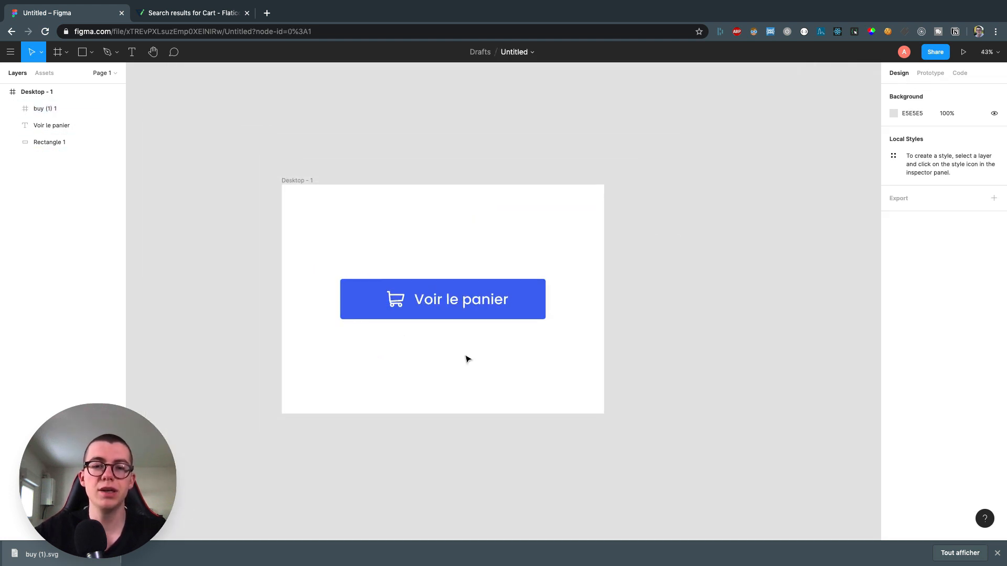
pyautogui.scroll(-2, 467, 358)
pyautogui.scroll(6, 467, 358)
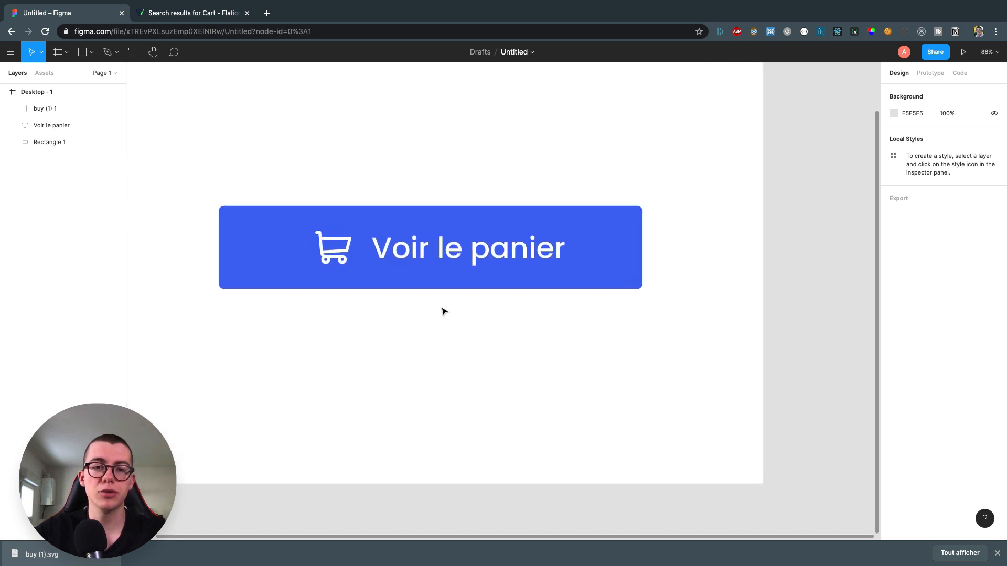
pyautogui.scroll(4, 443, 312)
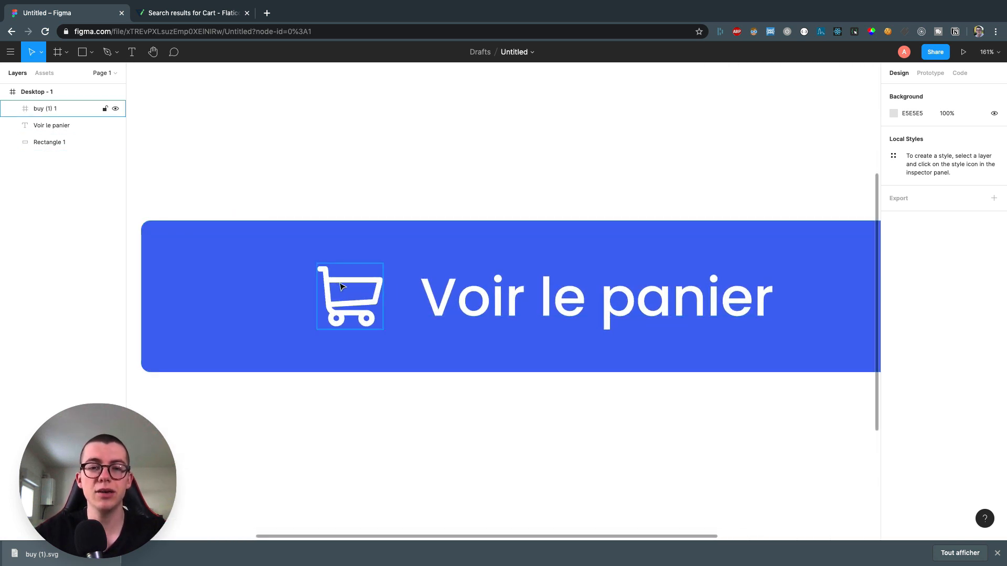
# Duplicate the cart icon and place the copy diagonally below the original, at about X 514, Y 539
pyautogui.click(374, 294)
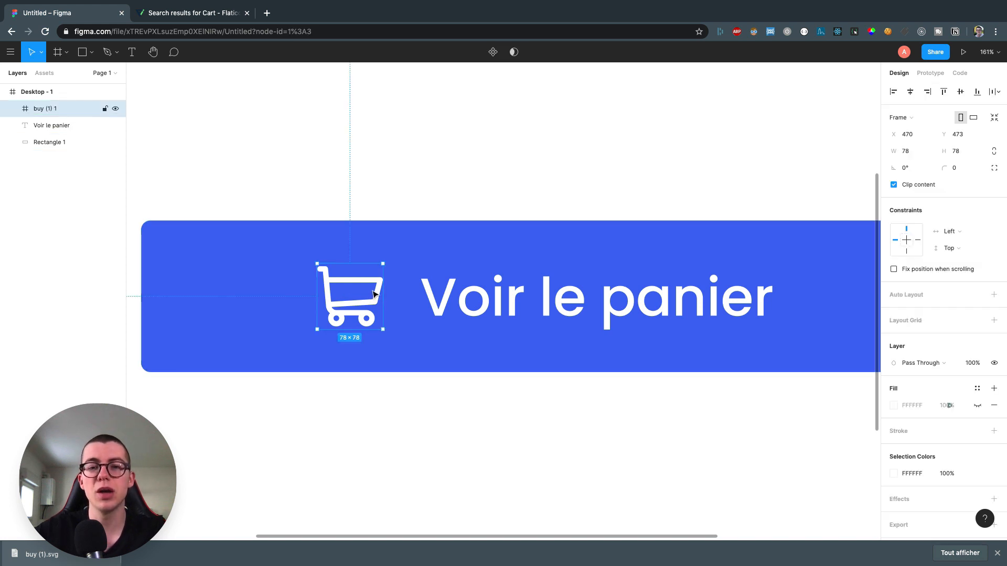
pyautogui.click(483, 286)
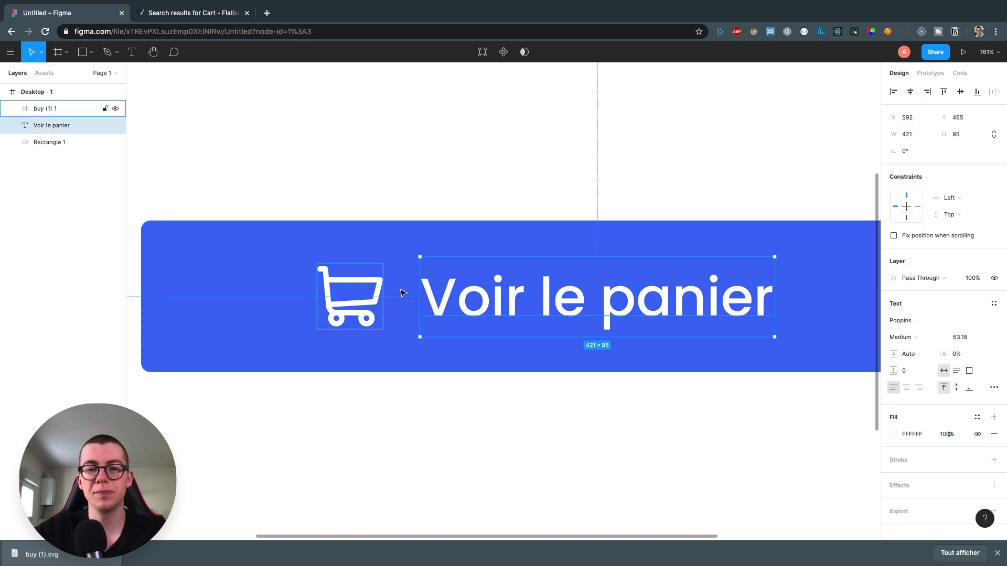
pyautogui.click(373, 295)
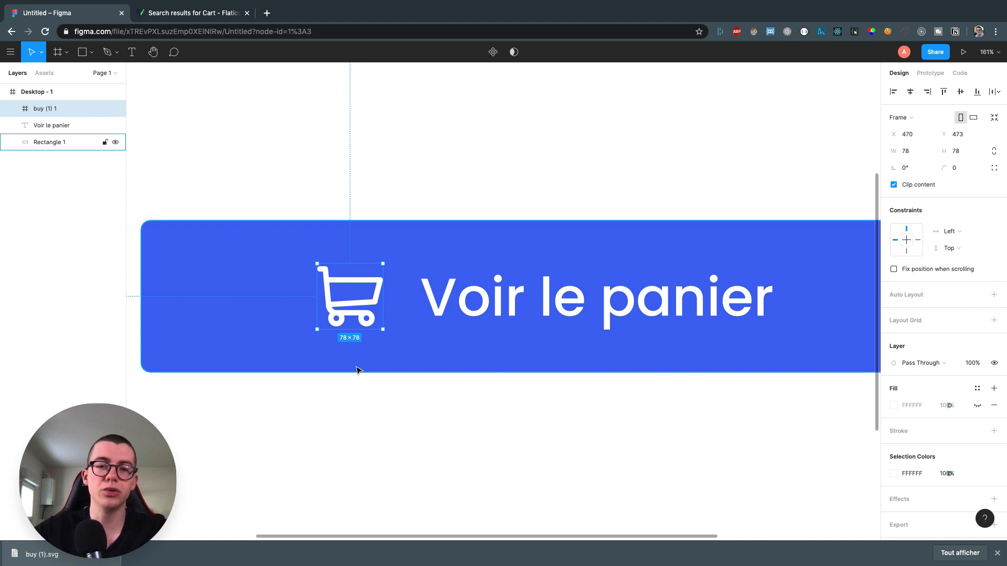
pyautogui.moveTo(366, 297); pyautogui.dragTo(414, 345)
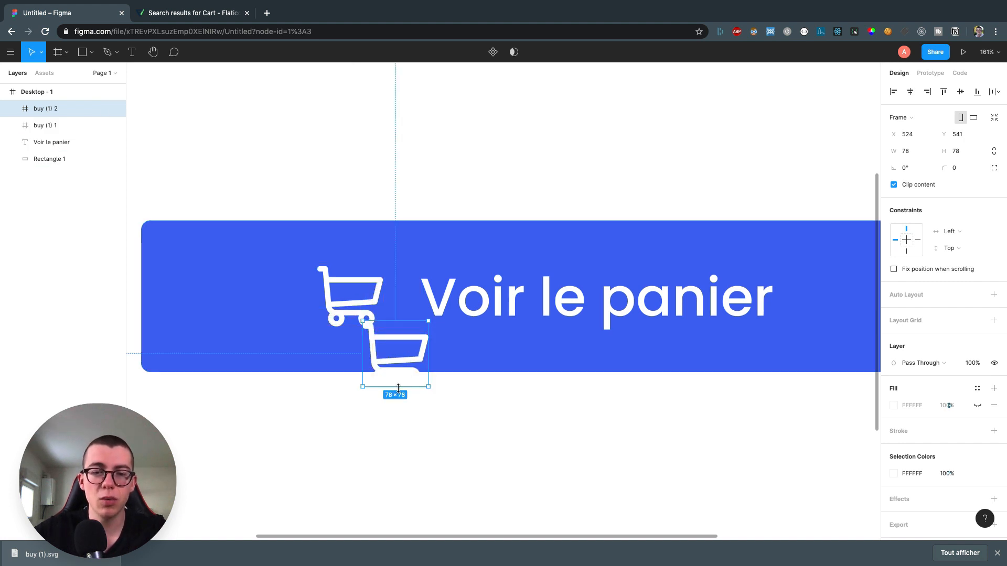
pyautogui.moveTo(404, 350); pyautogui.dragTo(395, 349)
# Move the original cart icon slightly left, away from the text, and delete the duplicate cart icon
pyautogui.click(368, 291)
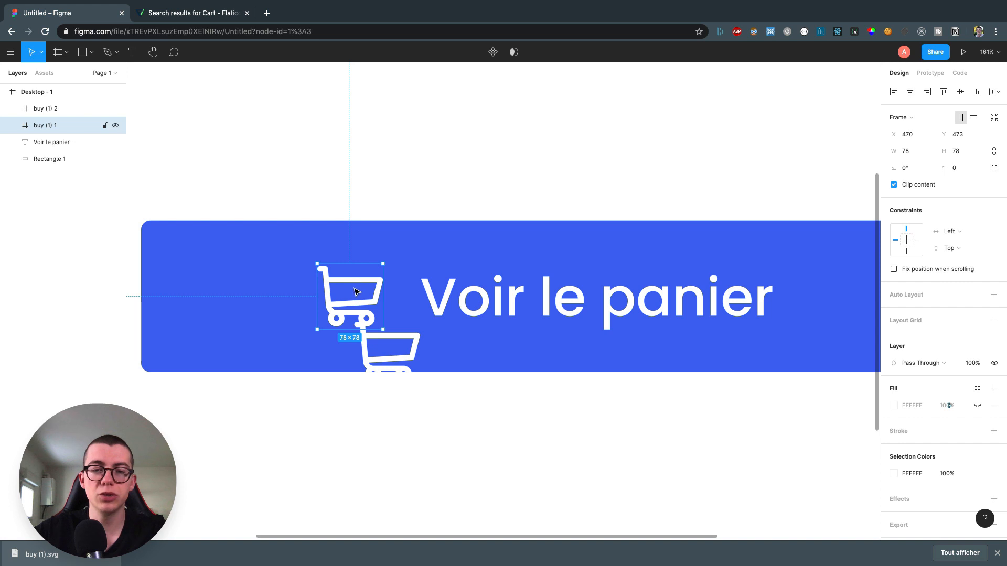
pyautogui.moveTo(359, 290)
pyautogui.mouseDown()
pyautogui.moveTo(324, 295)
pyautogui.moveTo(369, 295)
pyautogui.moveTo(354, 294)
pyautogui.mouseUp()
pyautogui.click(390, 349)
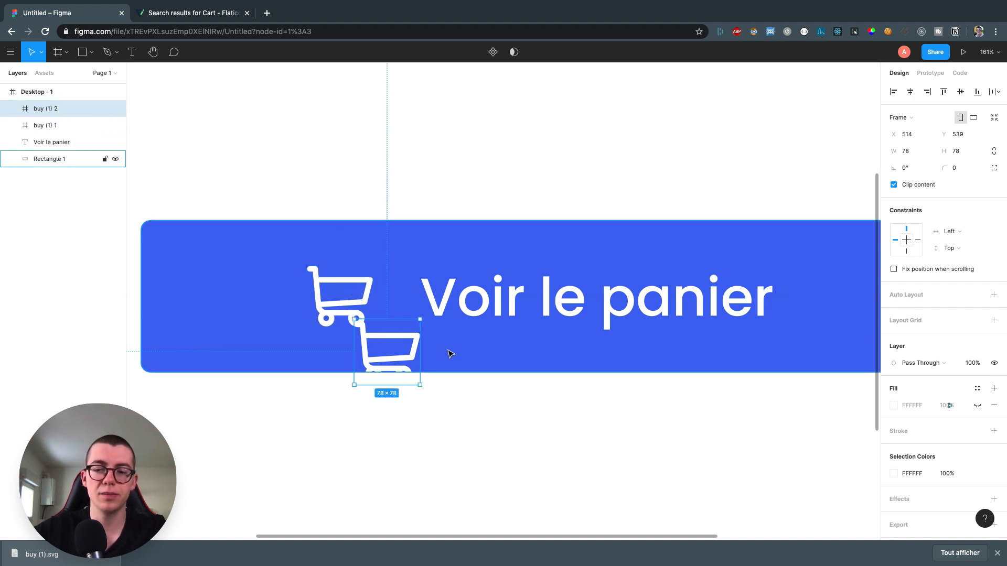
pyautogui.press('Delete')
pyautogui.scroll(-5, 456, 388)
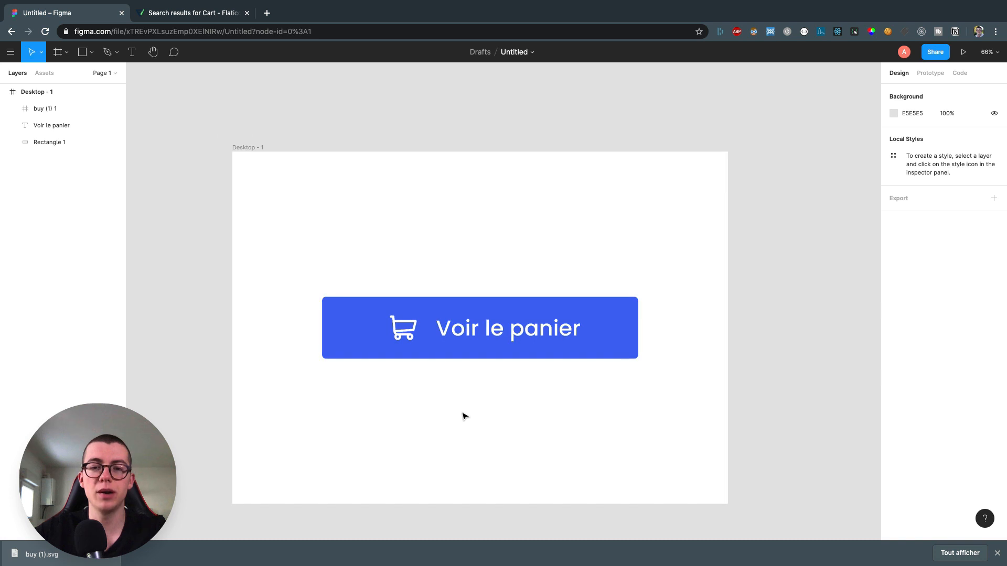
# Move the cart icon and the "Voir le panier" text together slightly left so they sit centred horizontally in the blue button
pyautogui.scroll(-5, 463, 416)
pyautogui.scroll(5, 464, 416)
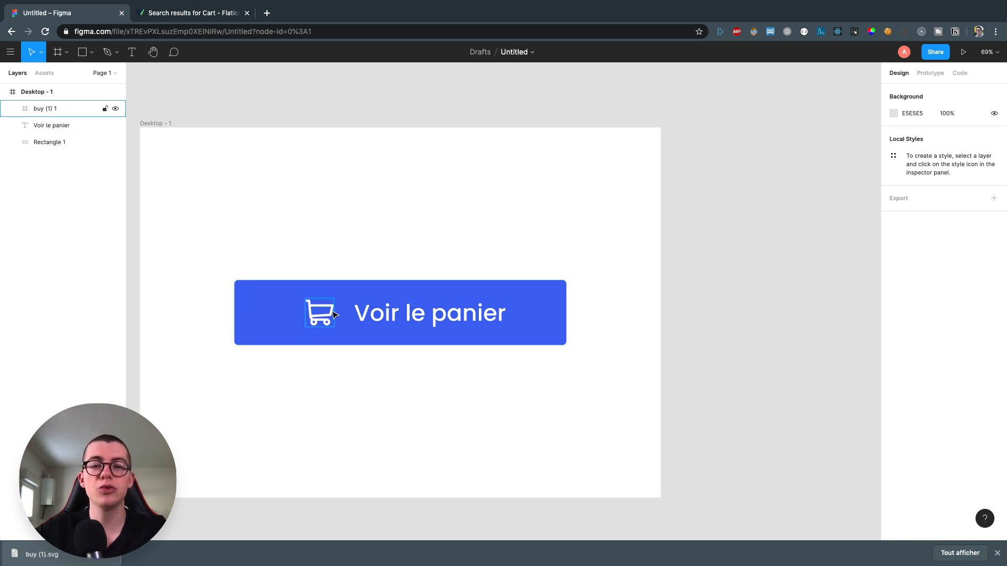
pyautogui.click(393, 313)
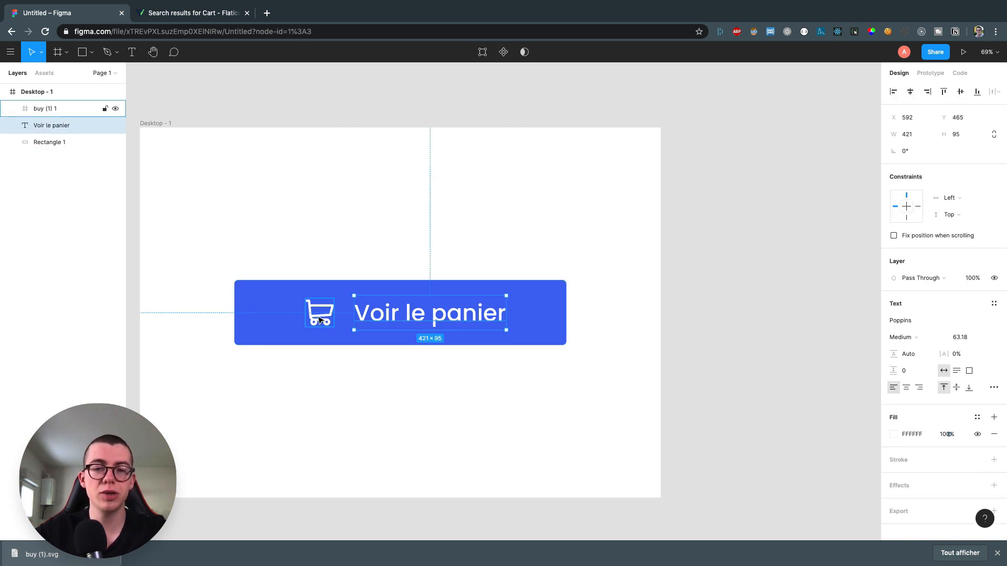
pyautogui.keyDown('shift'); pyautogui.click(318, 320); pyautogui.keyUp('shift')
pyautogui.moveTo(398, 319); pyautogui.dragTo(392, 320)
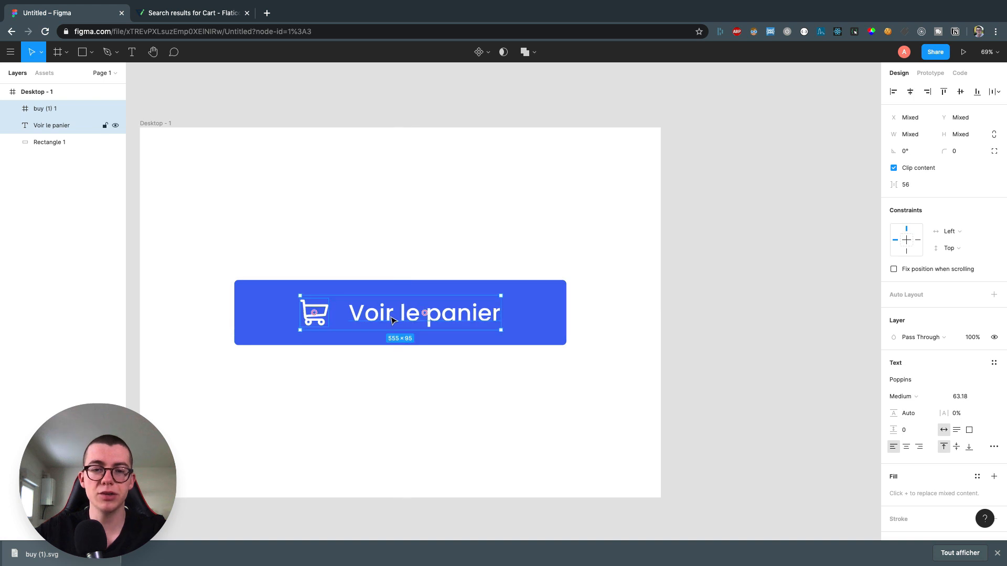
pyautogui.click(438, 373)
# Increase the blue button rectangle's height slightly from its centre, extending it equally above and below, and review the whole button
pyautogui.click(521, 312)
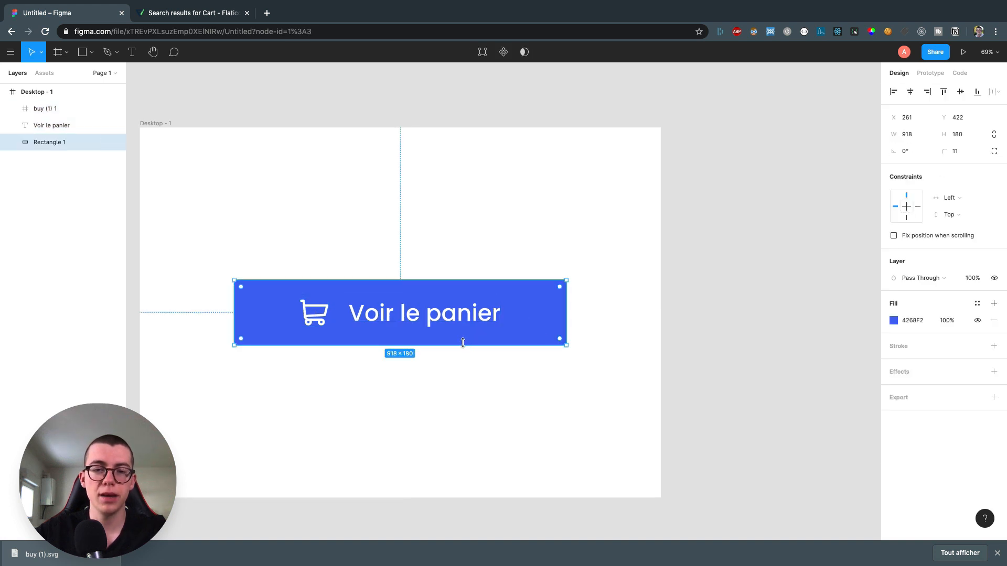
pyautogui.moveTo(463, 345); pyautogui.dragTo(461, 352)
pyautogui.click(481, 389)
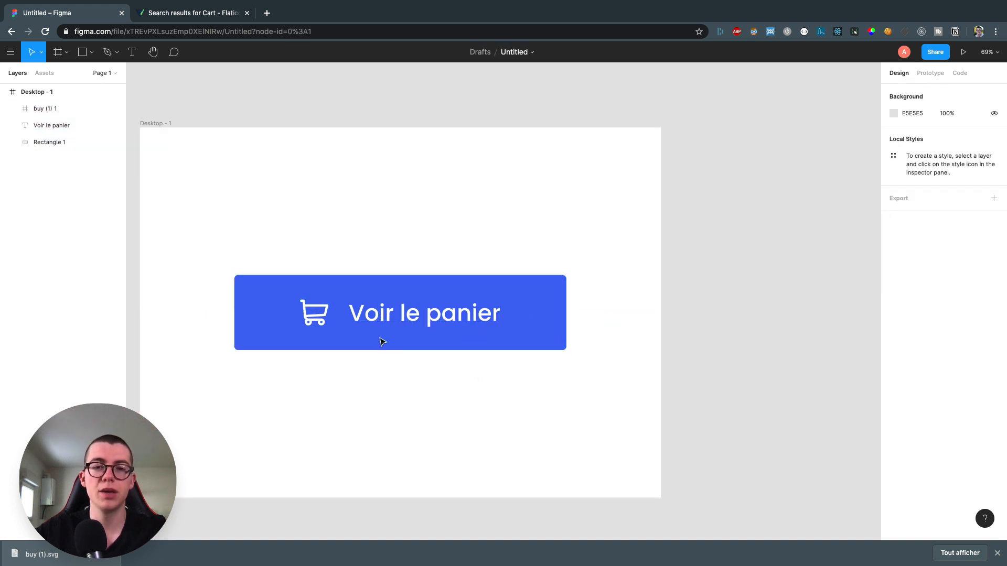
pyautogui.scroll(-3, 328, 353)
pyautogui.scroll(-1, 329, 352)
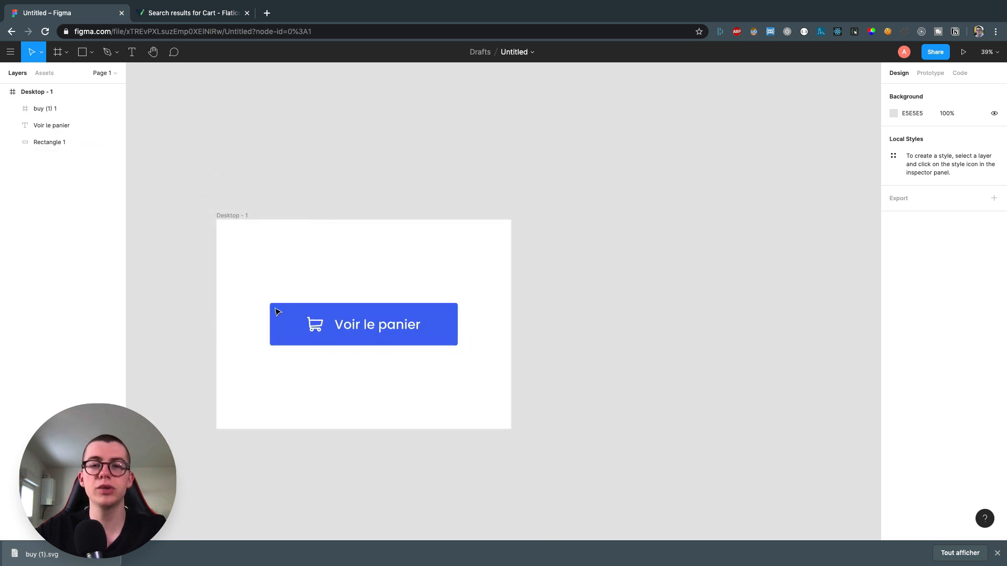
pyautogui.scroll(2, 661, 242)
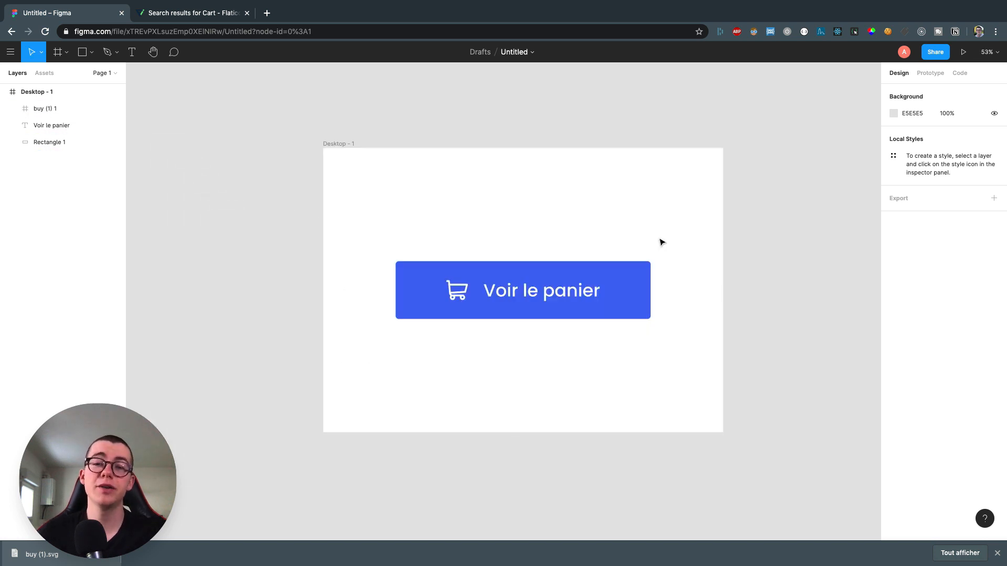